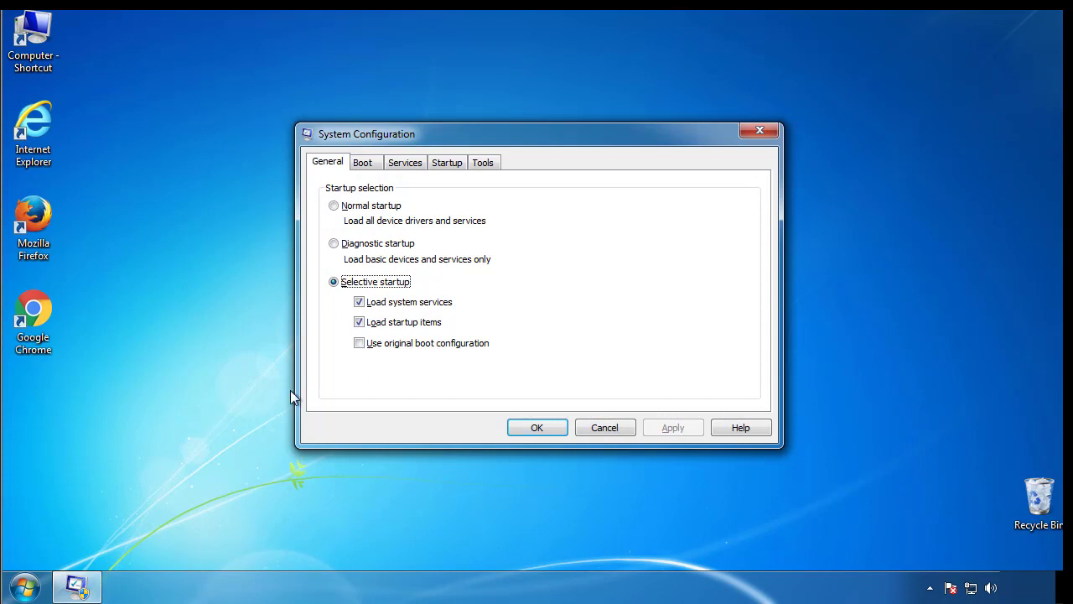
- Enable Safe boot with the Minimal option, restart the computer to apply it, and dismiss the safe mode help window
{"action": "left_click", "coordinate": [361, 165]}
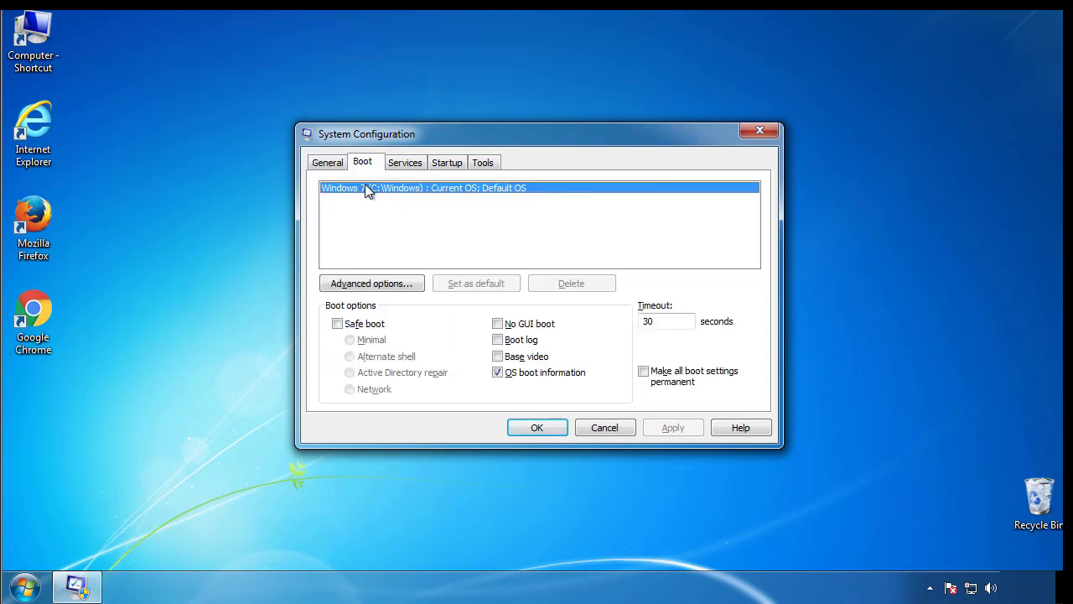
{"action": "left_click", "coordinate": [338, 324]}
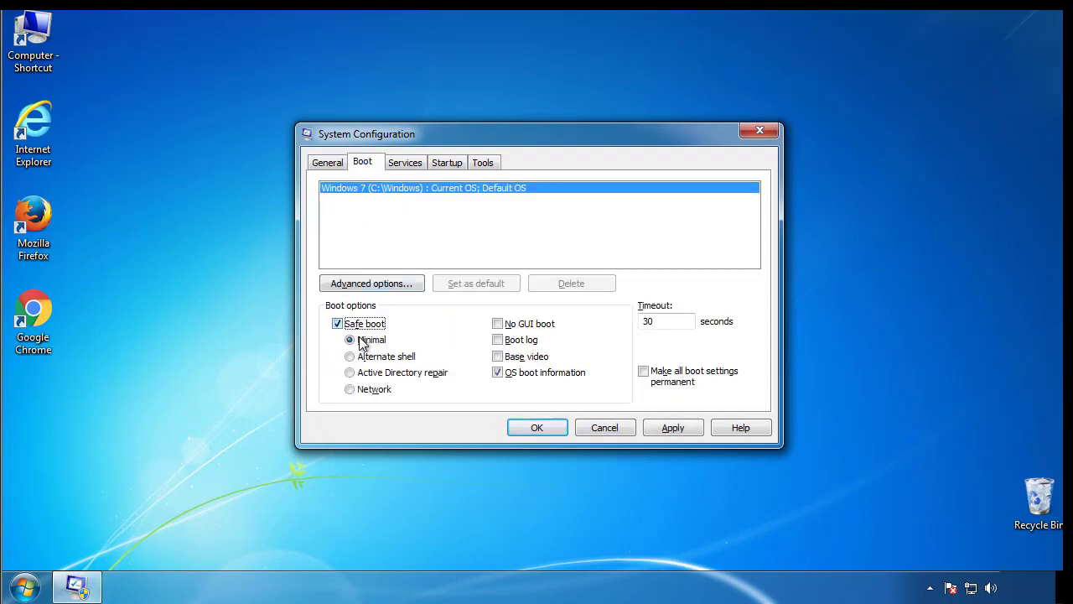
{"action": "left_click", "coordinate": [544, 428]}
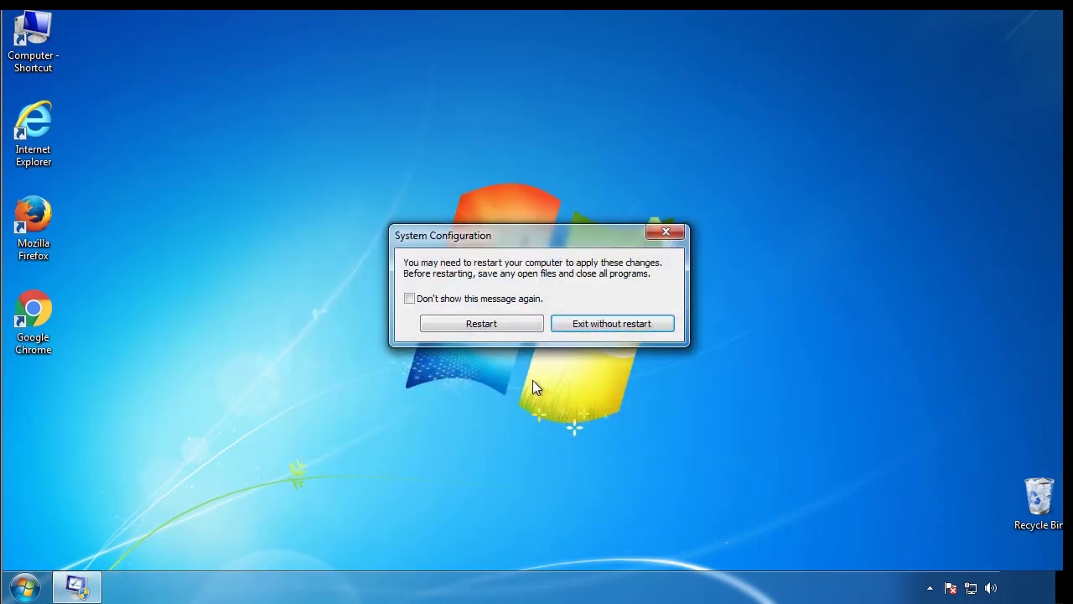
{"action": "left_click", "coordinate": [485, 325]}
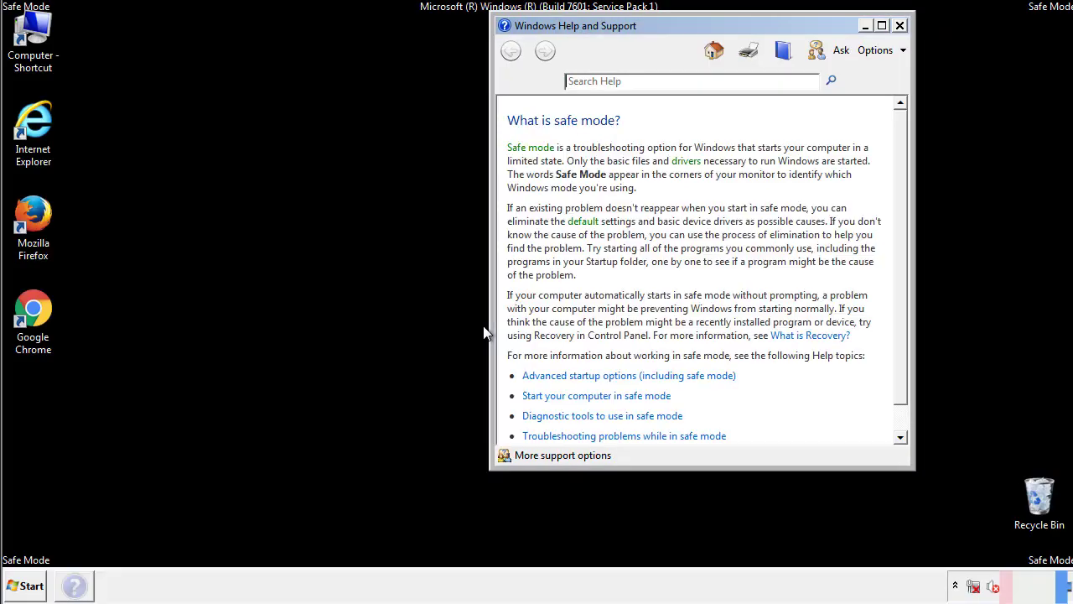
{"action": "left_click", "coordinate": [899, 25]}
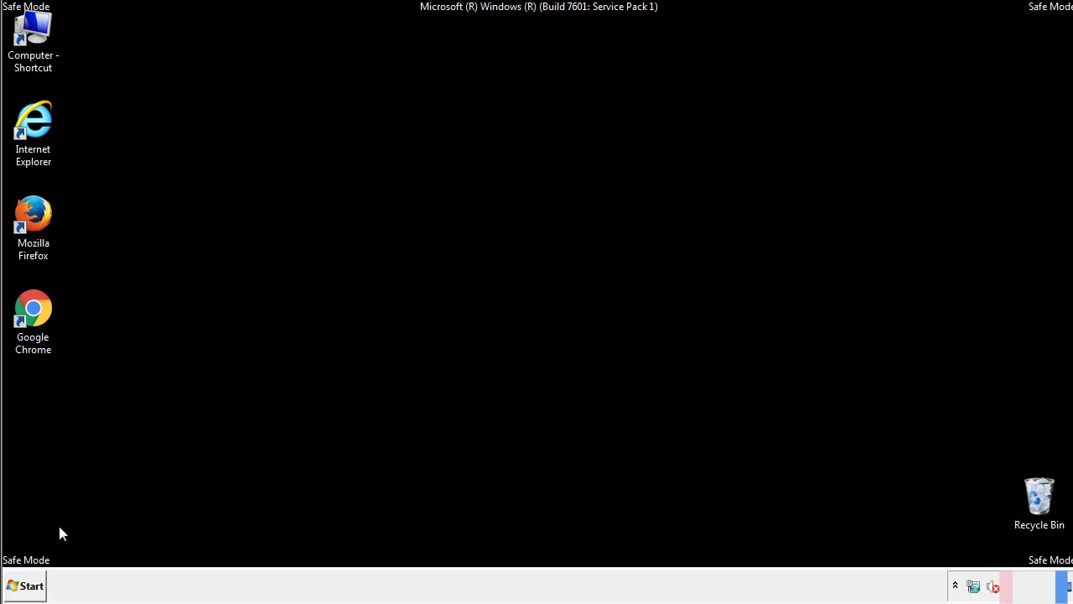
- Make sure Folder Options is set to show hidden files, folders, and drives, and close Control Panel
{"action": "left_click", "coordinate": [25, 585]}
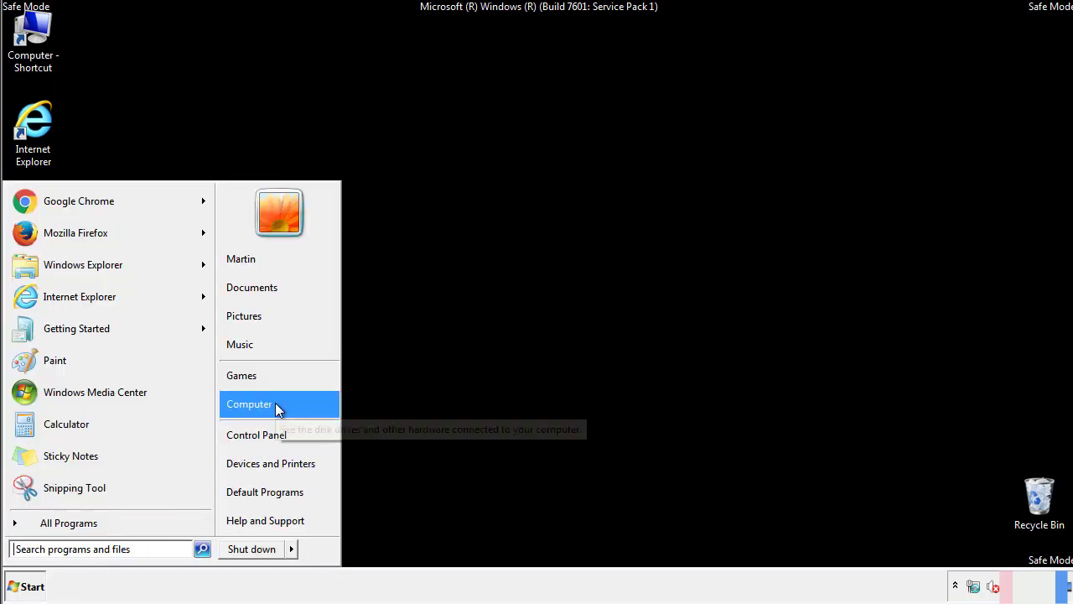
{"action": "left_click", "coordinate": [267, 432]}
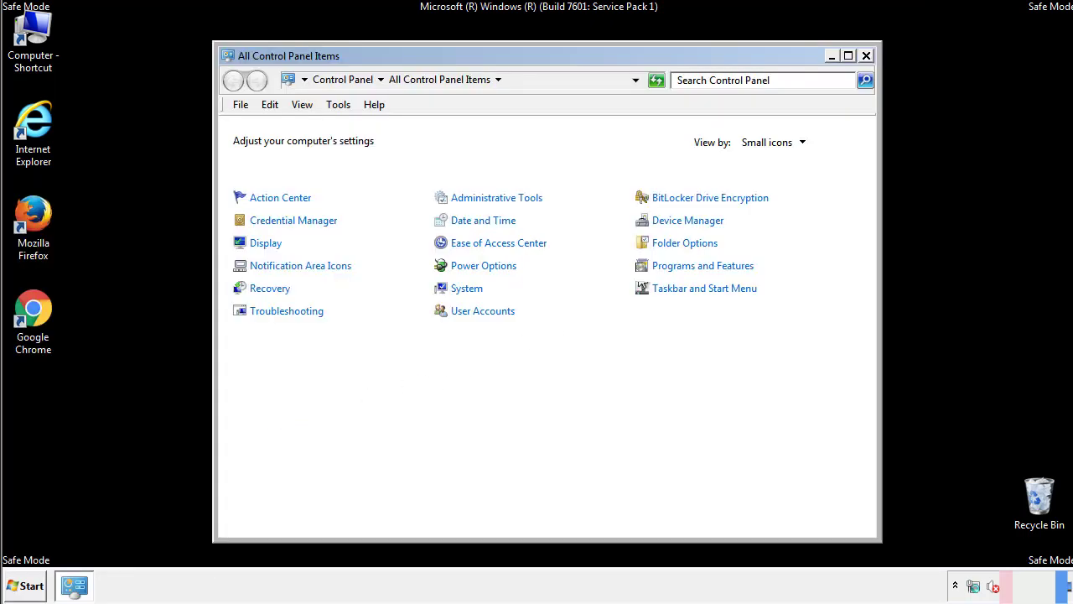
{"action": "left_click", "coordinate": [686, 243]}
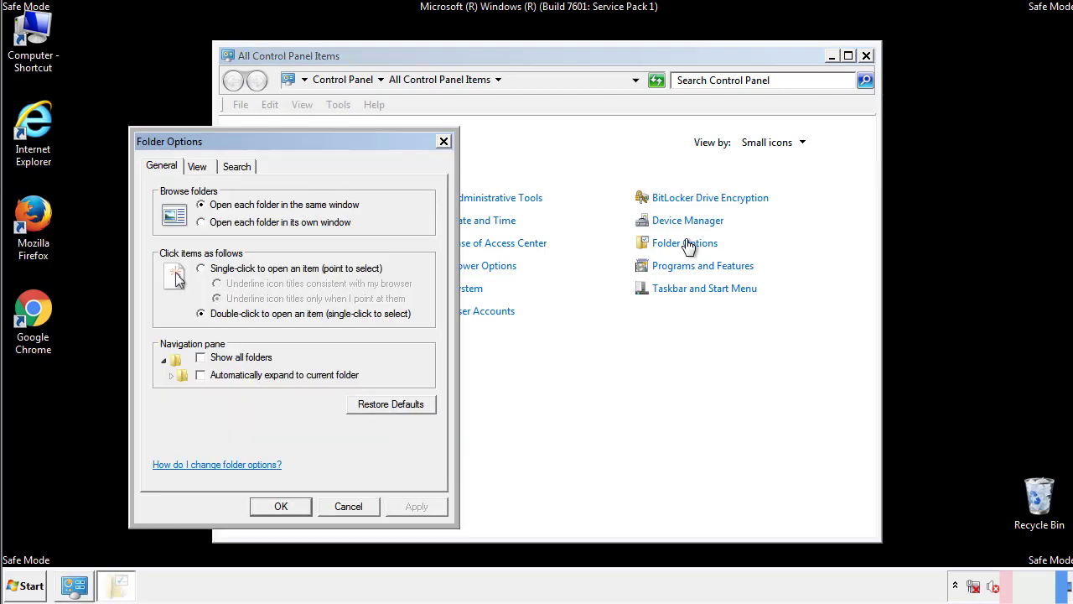
{"action": "left_click", "coordinate": [199, 168]}
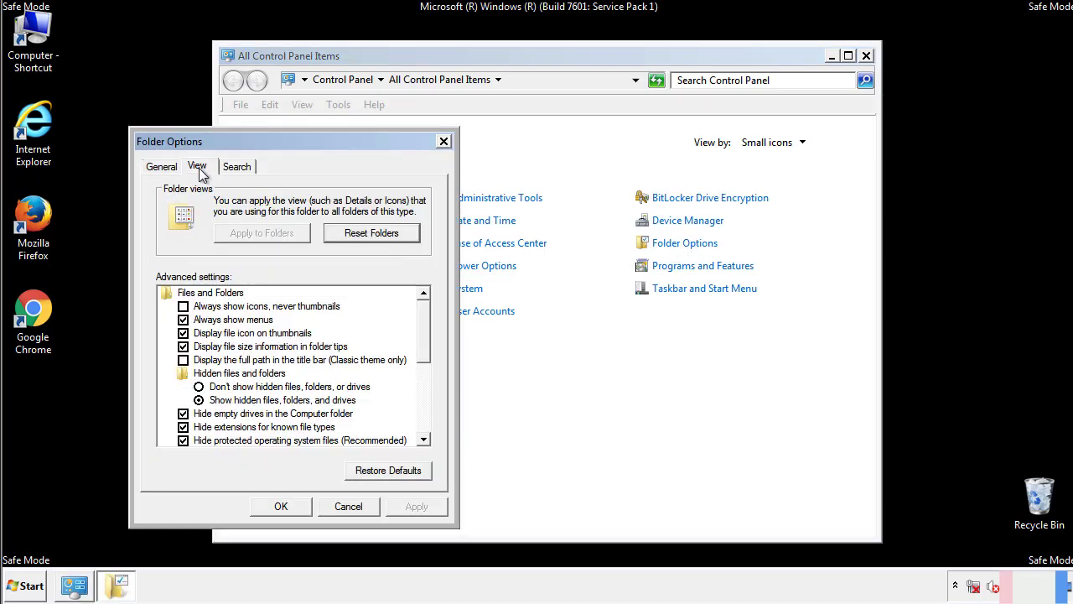
{"action": "left_click", "coordinate": [182, 319]}
{"action": "left_click", "coordinate": [283, 507]}
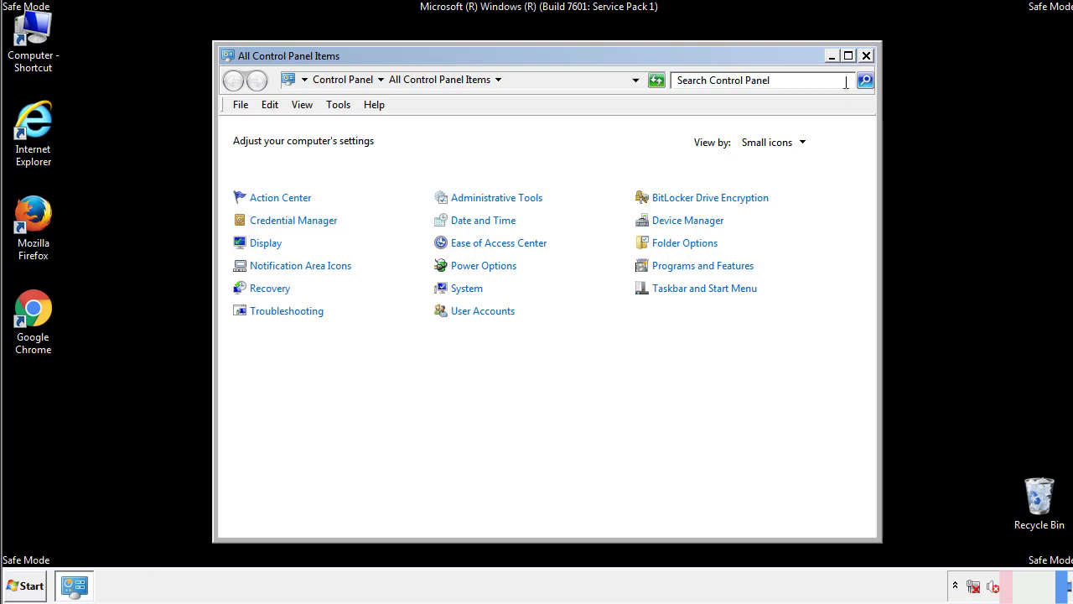
{"action": "left_click", "coordinate": [867, 56]}
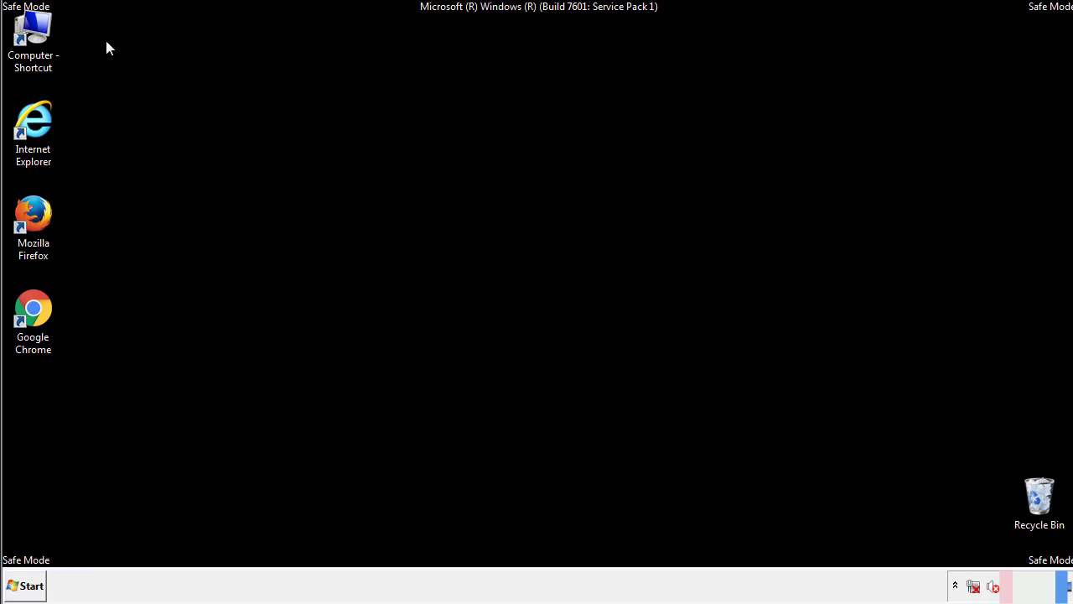
- Browse to the folder C:\Windows\System32\drivers\etc from the Computer shortcut
{"action": "double_click", "coordinate": [37, 38]}
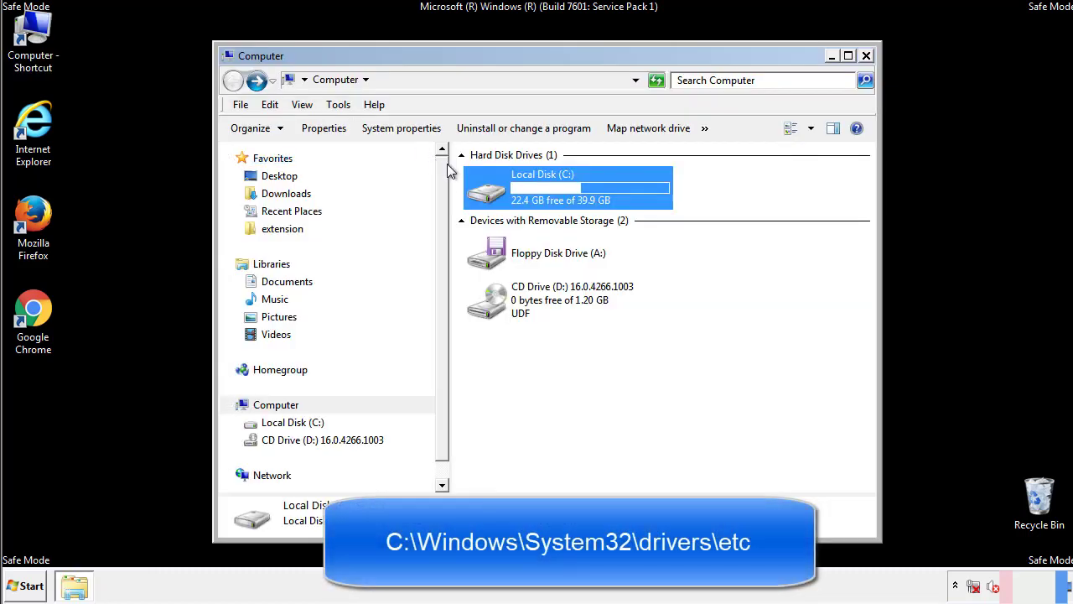
{"action": "double_click", "coordinate": [494, 191]}
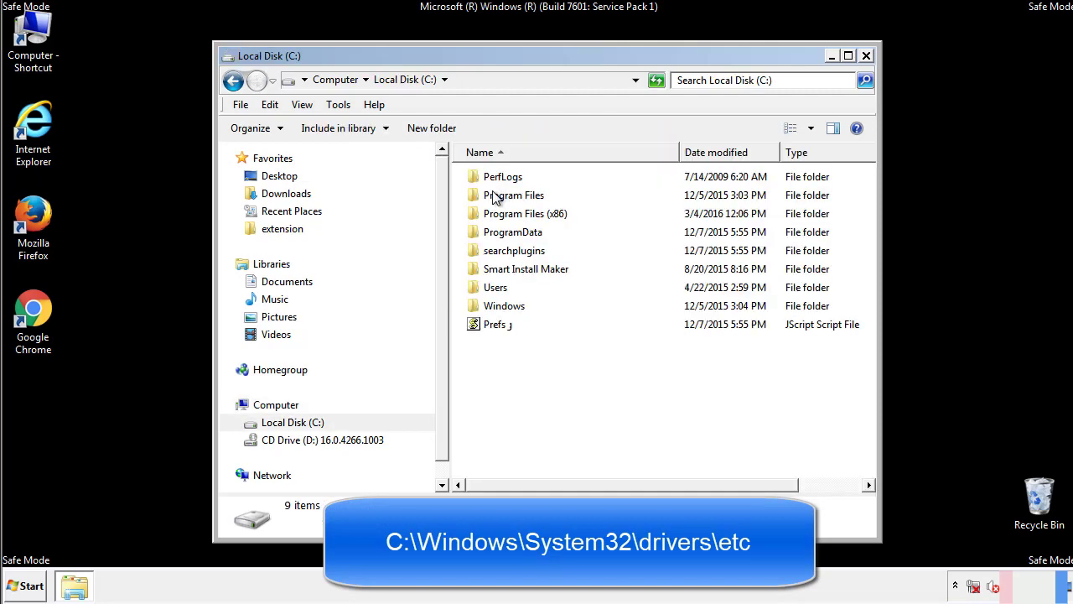
{"action": "double_click", "coordinate": [494, 305]}
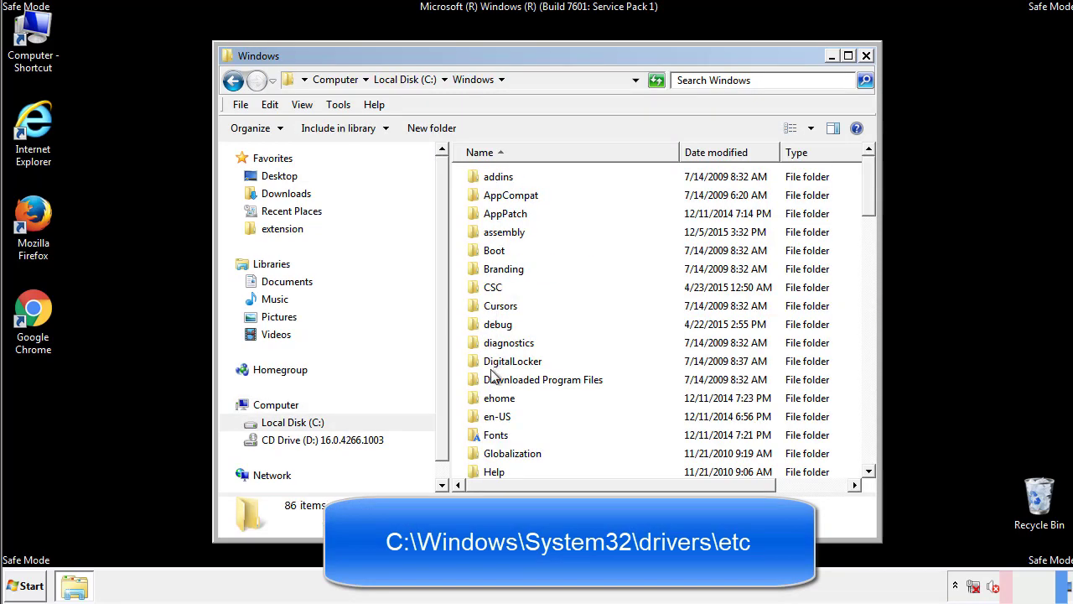
{"action": "scroll", "coordinate": [495, 376], "scroll_direction": "down", "scroll_amount": 4}
{"action": "scroll", "coordinate": [495, 382], "scroll_direction": "down", "scroll_amount": 5}
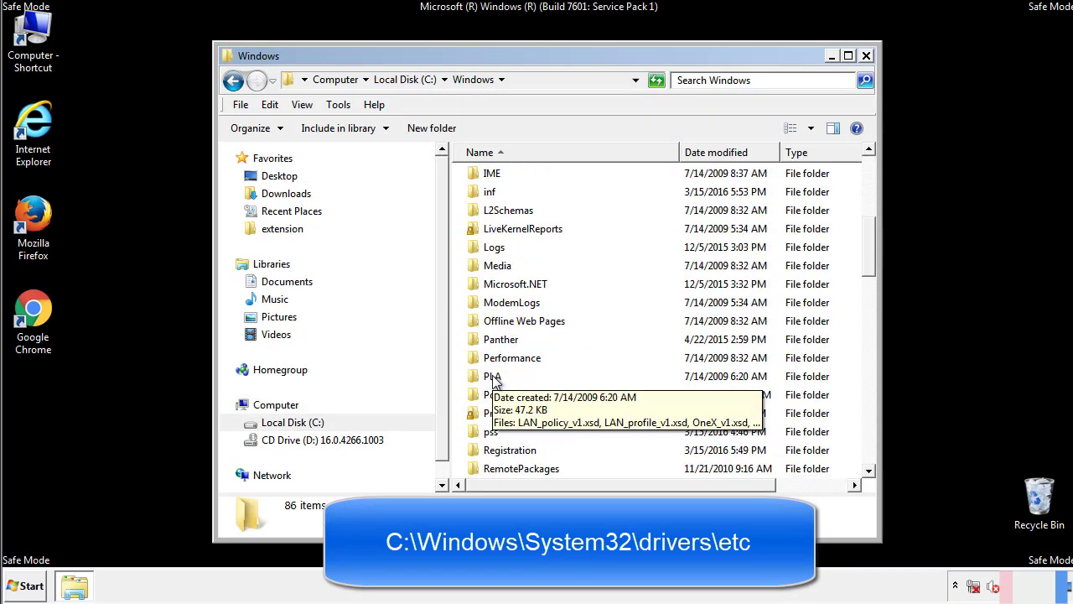
{"action": "scroll", "coordinate": [495, 381], "scroll_direction": "down", "scroll_amount": 2}
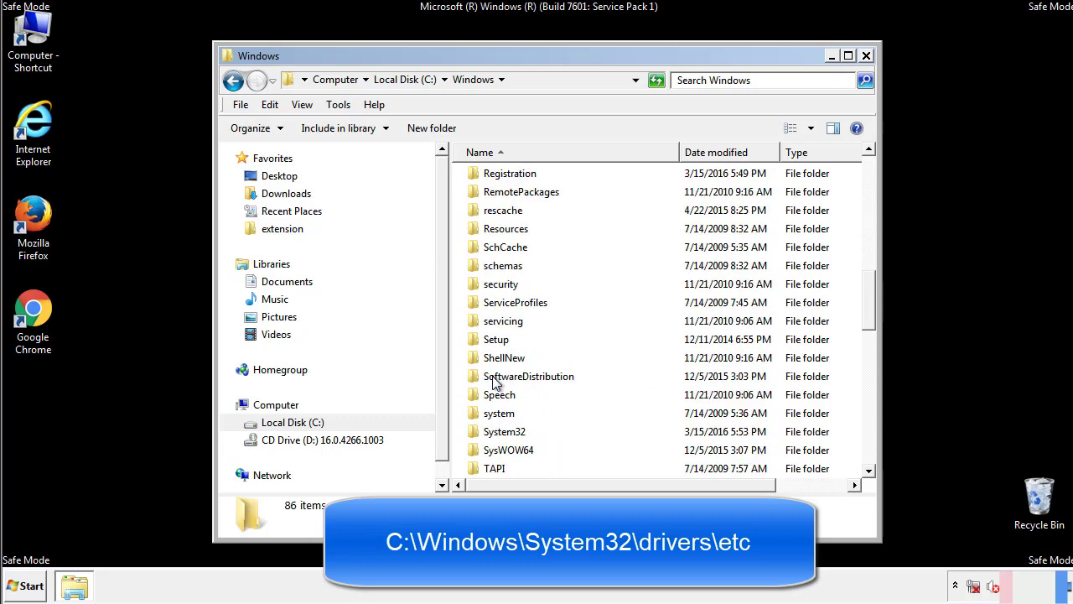
{"action": "double_click", "coordinate": [508, 435]}
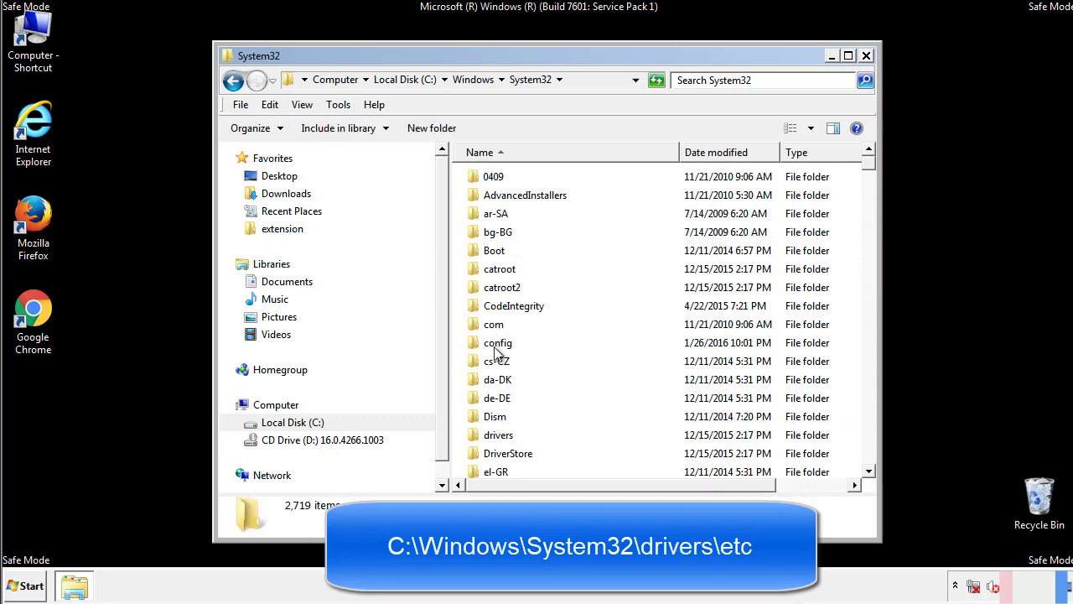
{"action": "left_click", "coordinate": [497, 437]}
{"action": "double_click", "coordinate": [499, 436]}
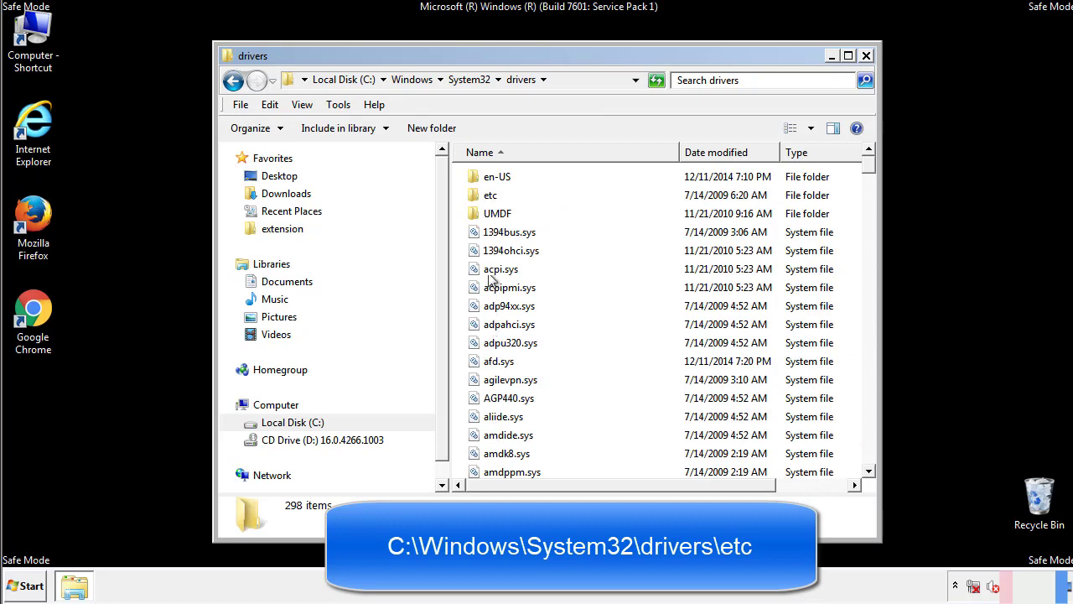
{"action": "double_click", "coordinate": [491, 196]}
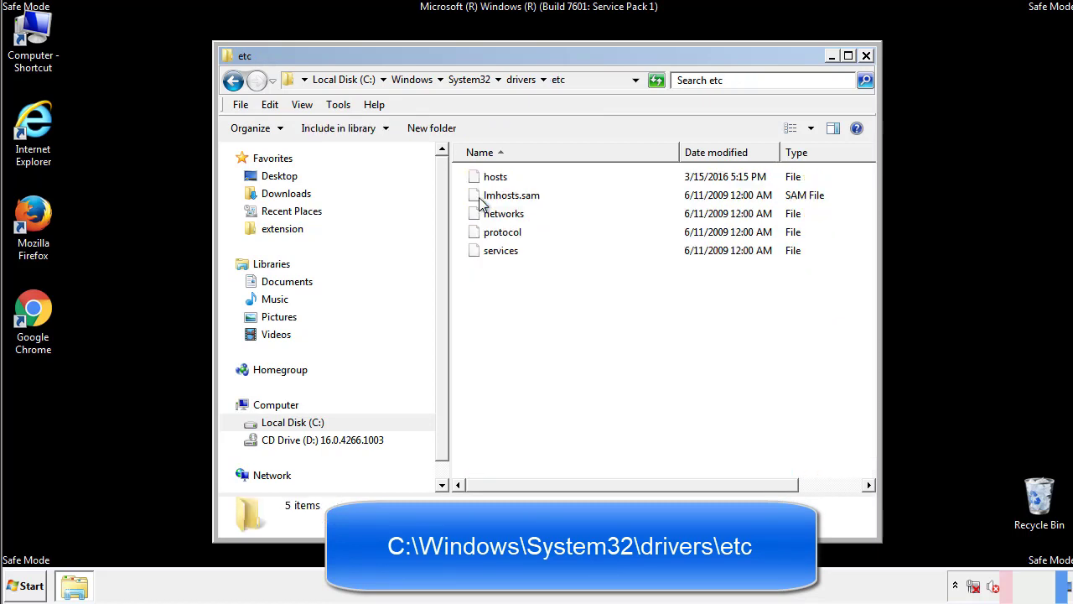
- Open the hosts file in Notepad and move its window so the whole text can be read
{"action": "double_click", "coordinate": [495, 177]}
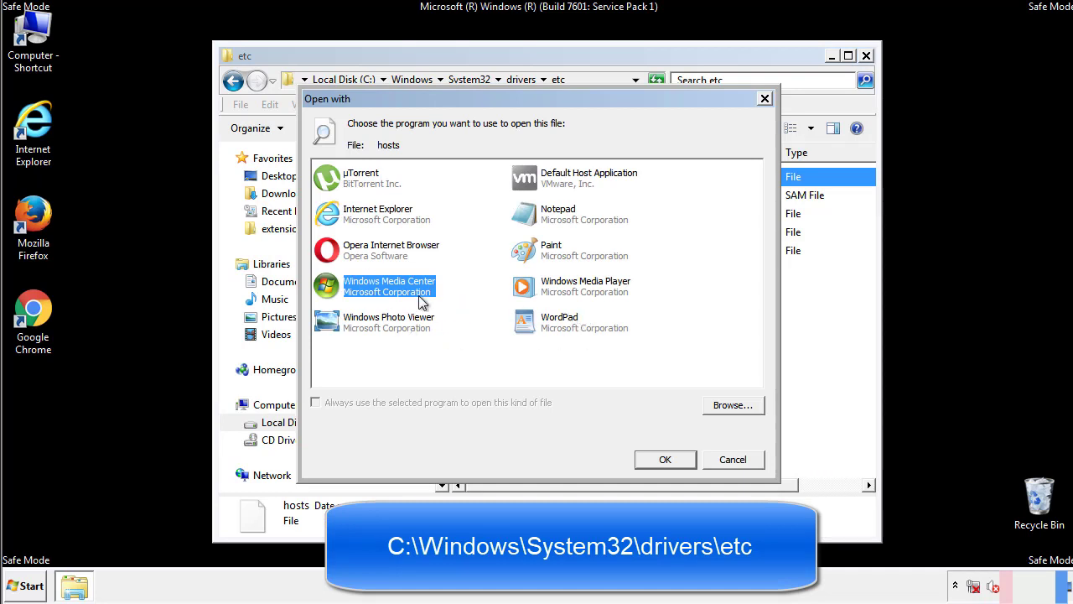
{"action": "left_click", "coordinate": [543, 216]}
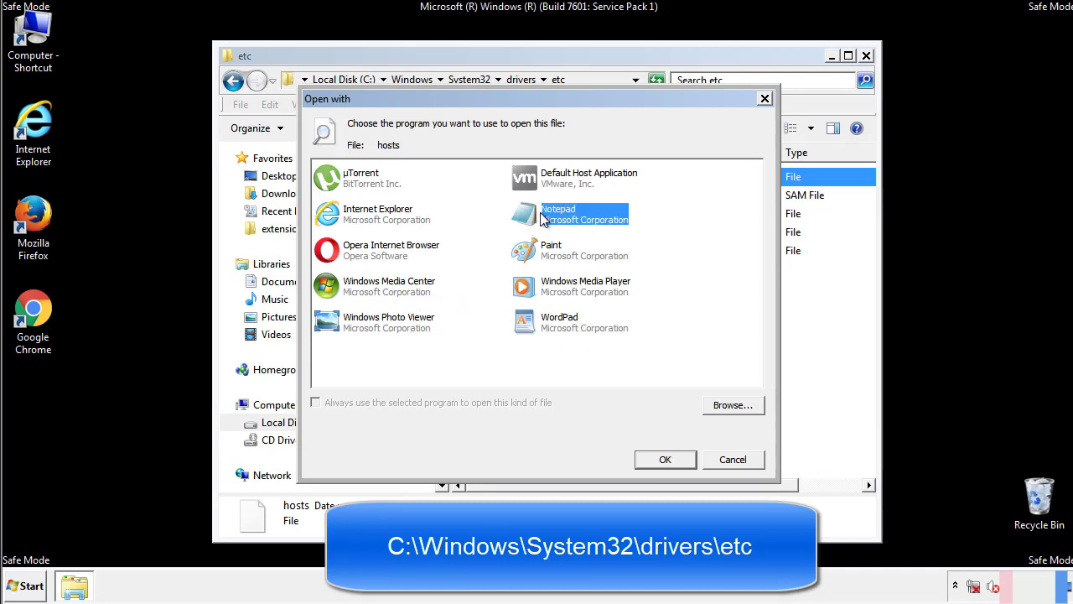
{"action": "left_click", "coordinate": [664, 458]}
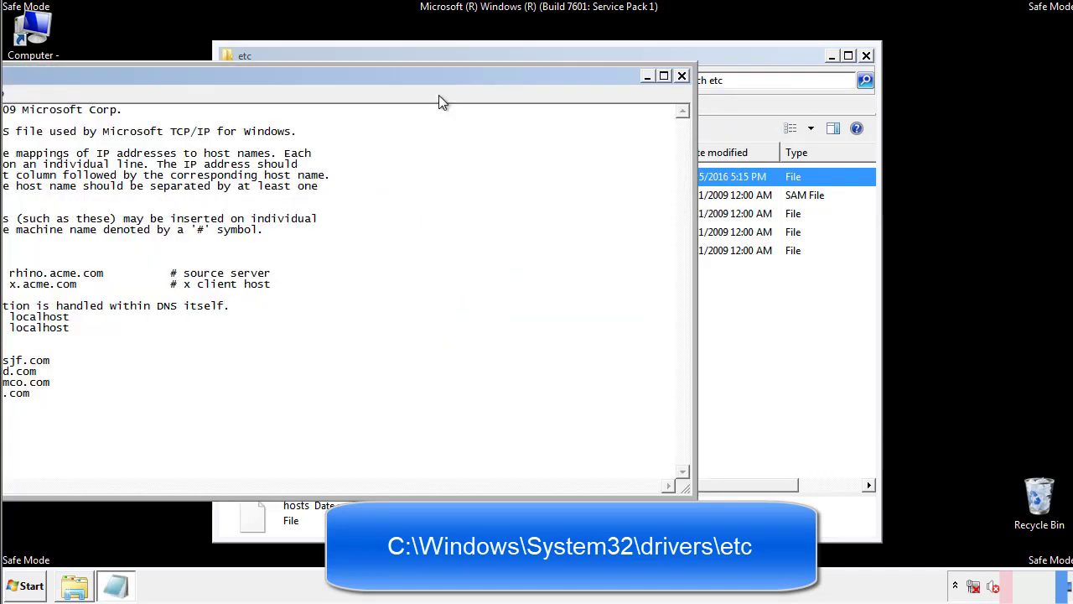
{"action": "left_click_drag", "start_coordinate": [439, 76], "coordinate": [683, 91]}
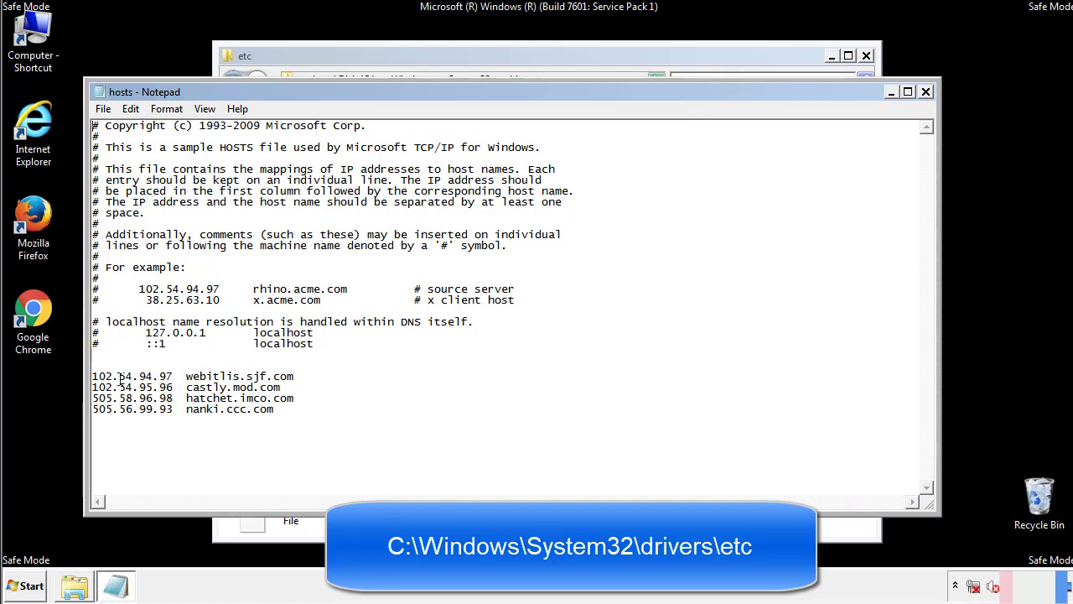
- Delete the four IP address entries below the localhost lines, save the hosts file, and close the etc folder
{"action": "left_click_drag", "start_coordinate": [301, 411], "coordinate": [92, 365]}
{"action": "key", "text": "Delete"}
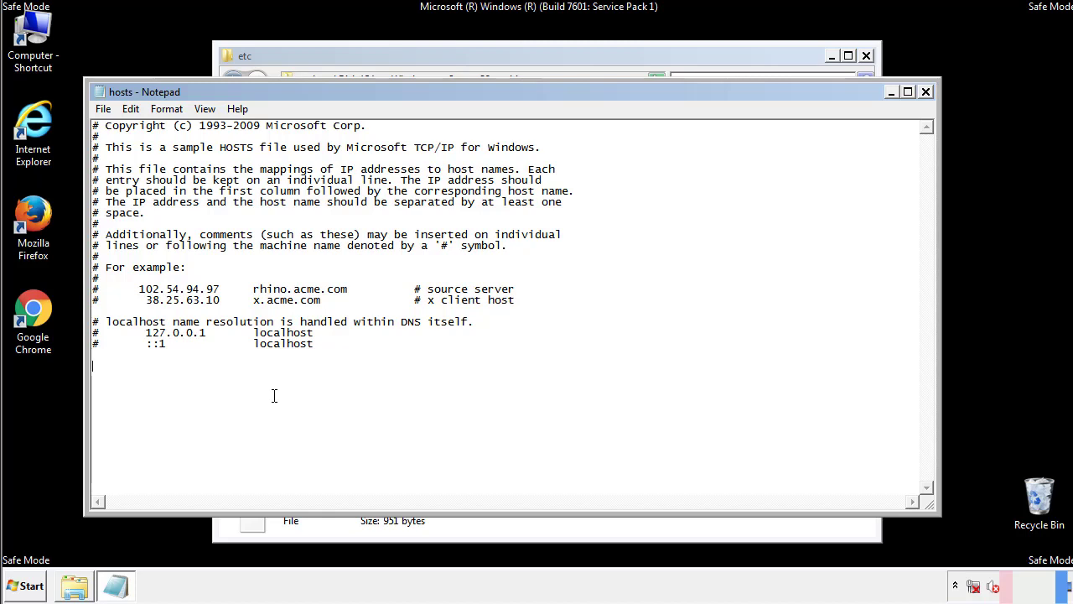
{"action": "left_click", "coordinate": [926, 93]}
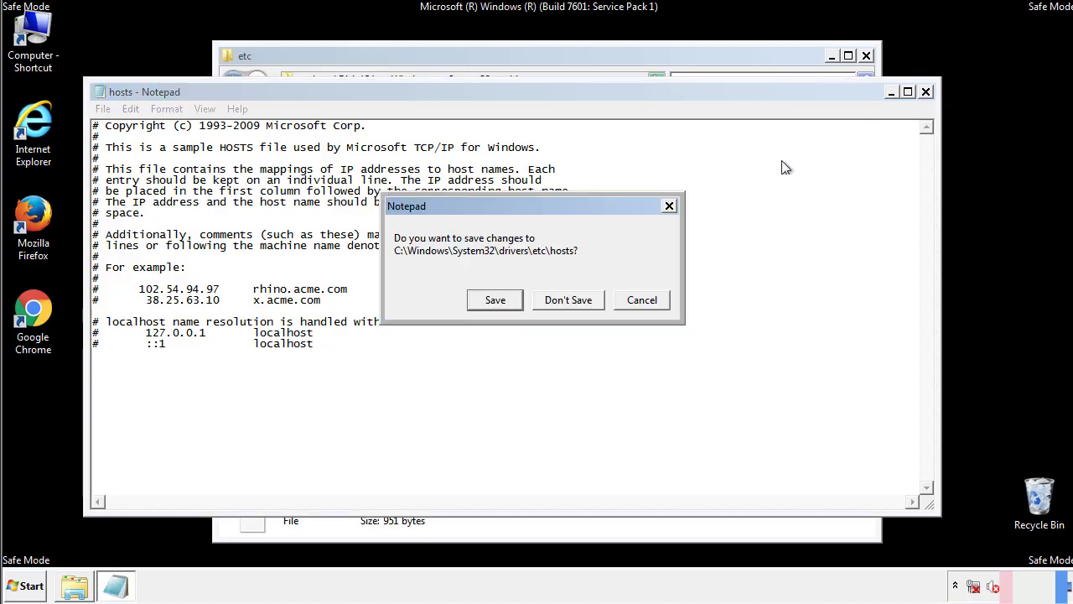
{"action": "left_click", "coordinate": [472, 305]}
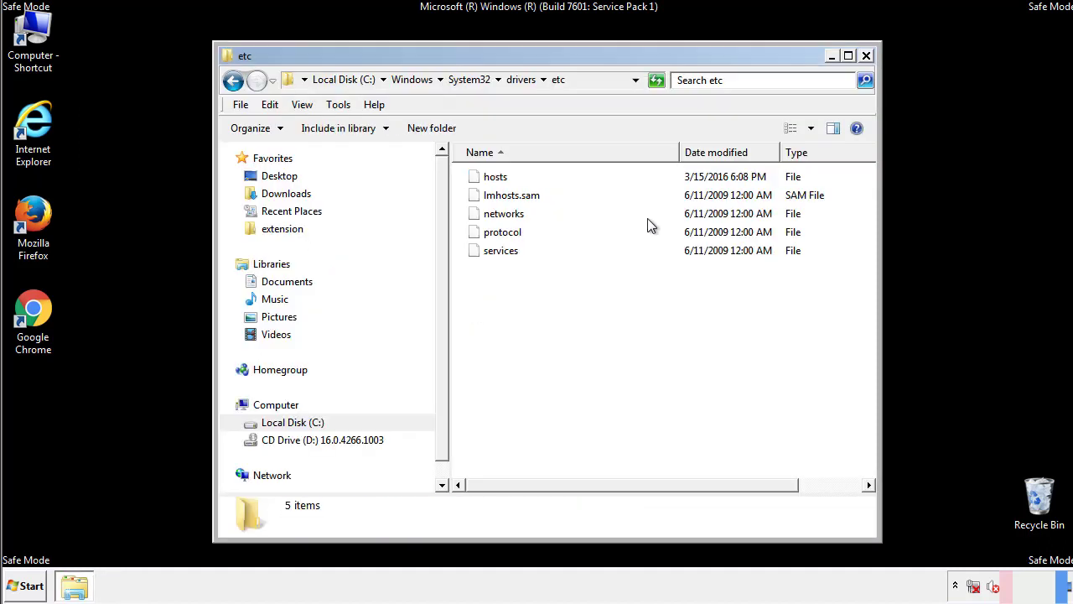
{"action": "left_click", "coordinate": [867, 56]}
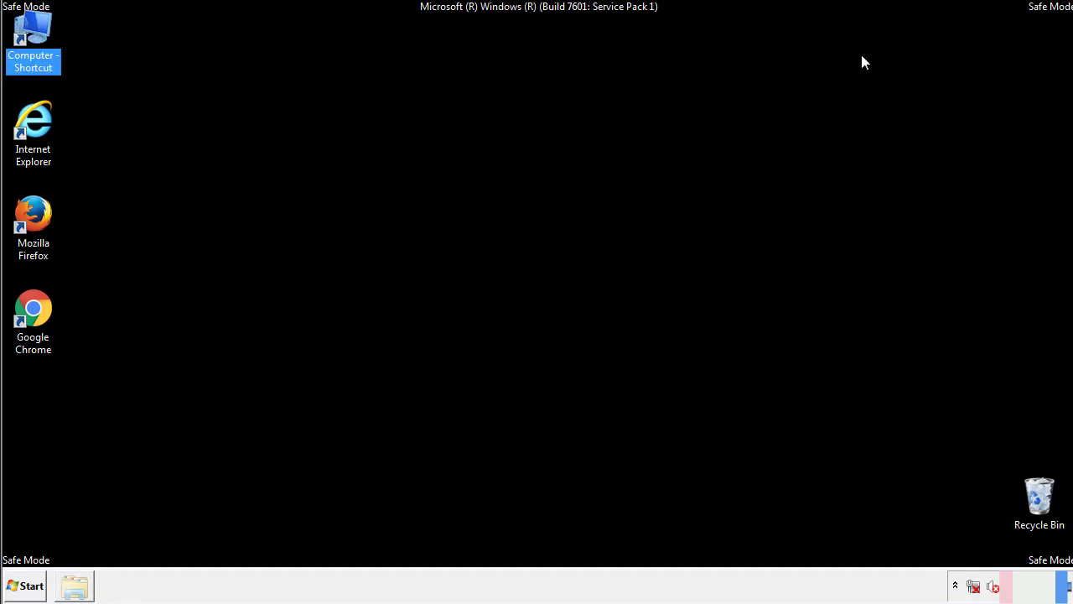
{"action": "left_click", "coordinate": [592, 177]}
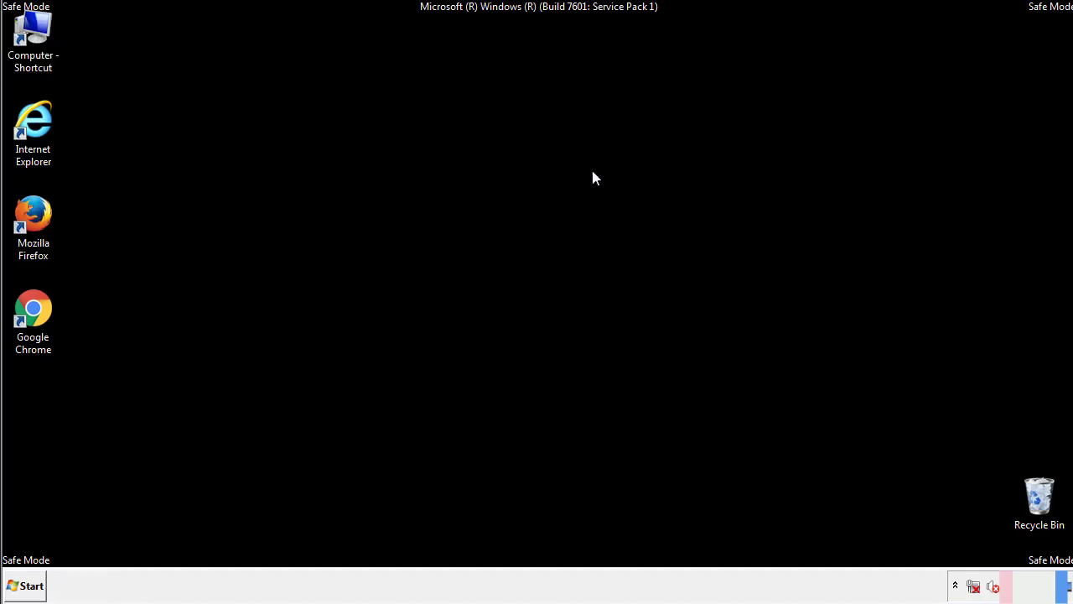
- Open the Startup folder of the Start menu programs in its own window
{"action": "left_click", "coordinate": [29, 586]}
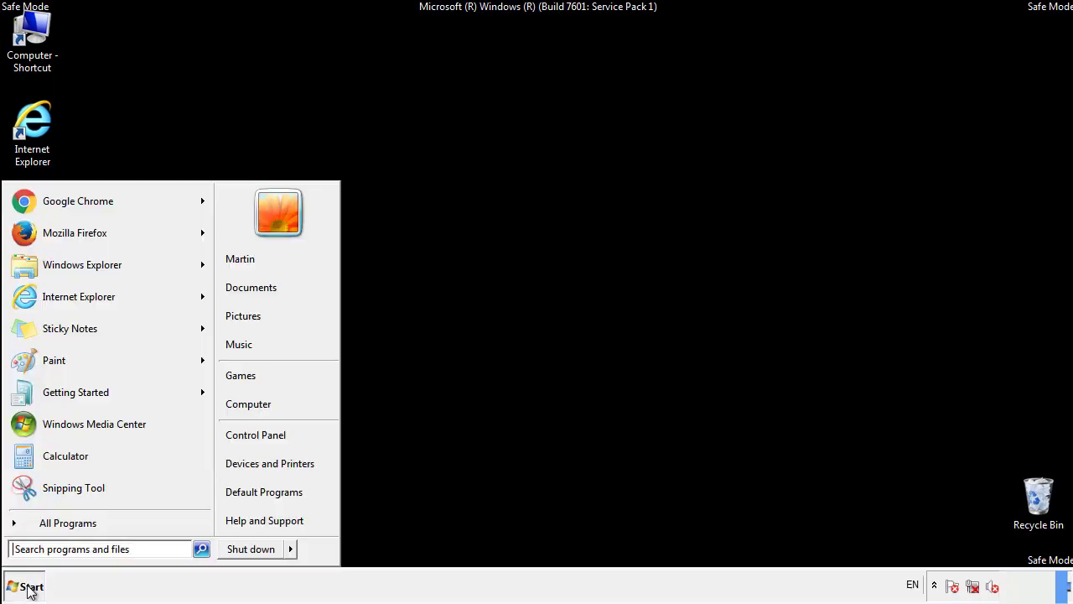
{"action": "left_click", "coordinate": [48, 525]}
{"action": "right_click", "coordinate": [42, 464]}
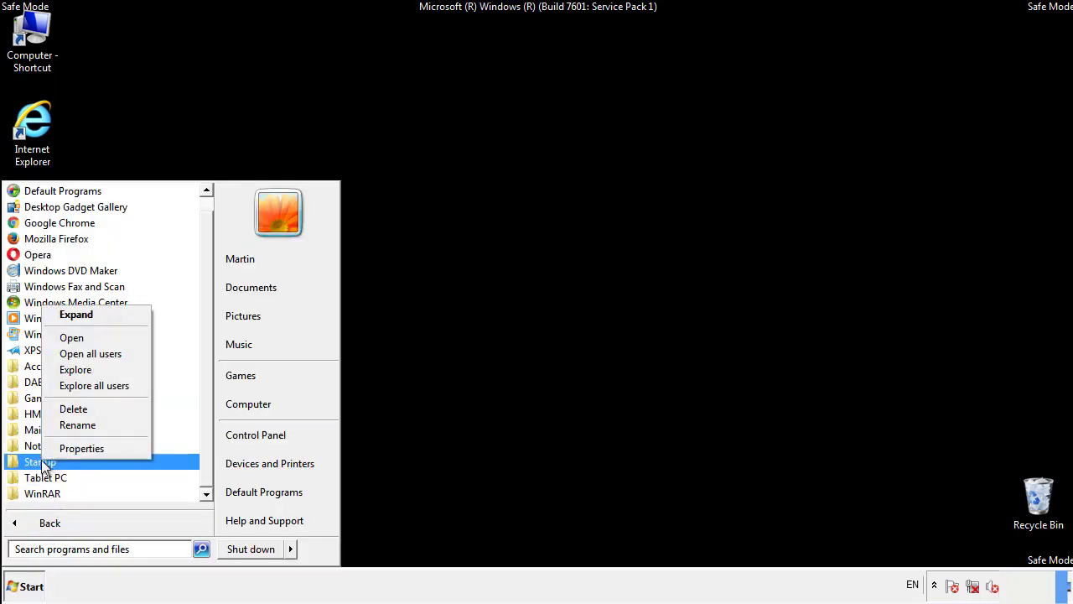
{"action": "left_click", "coordinate": [82, 337]}
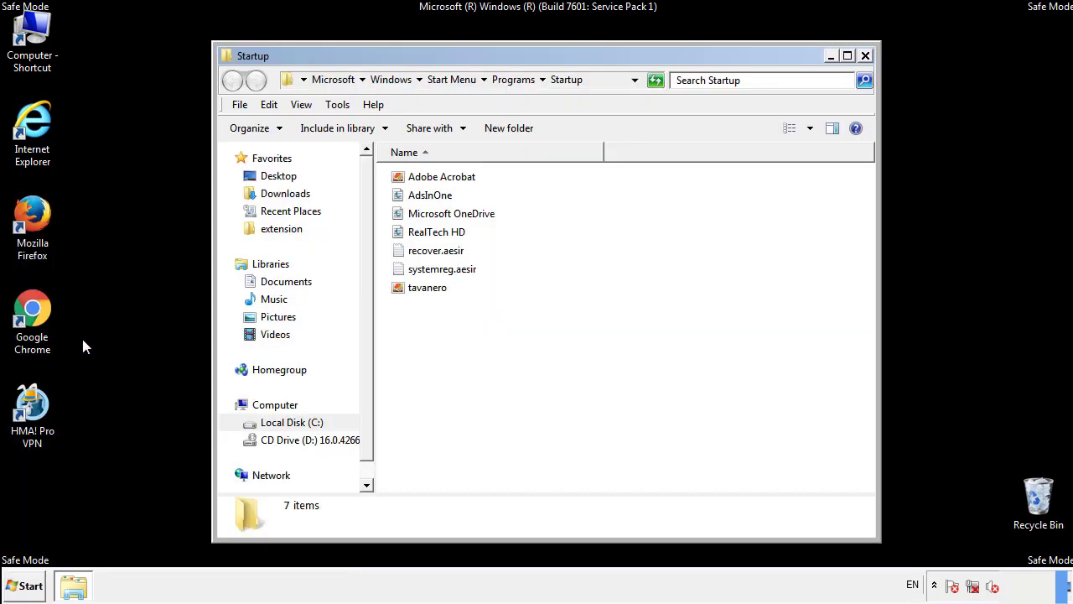
- Delete AdsInOne, recover.aesir, systemreg.aesir and tavanero from the Startup folder
{"action": "left_click", "coordinate": [439, 200]}
{"action": "left_click", "coordinate": [445, 249], "text": "ctrl"}
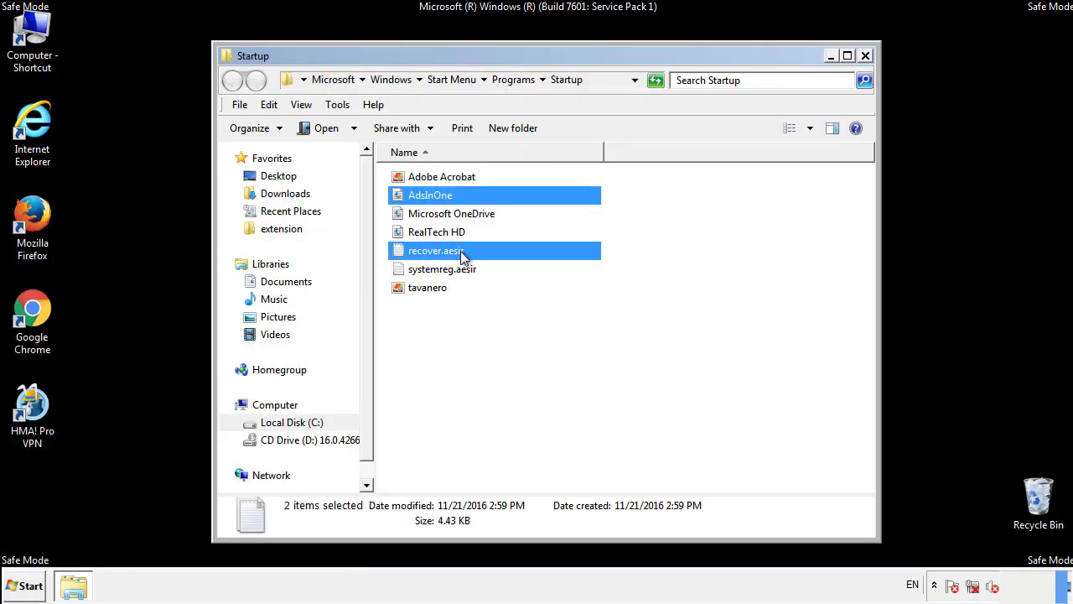
{"action": "left_click", "coordinate": [442, 270], "text": "ctrl"}
{"action": "left_click", "coordinate": [429, 288], "text": "ctrl"}
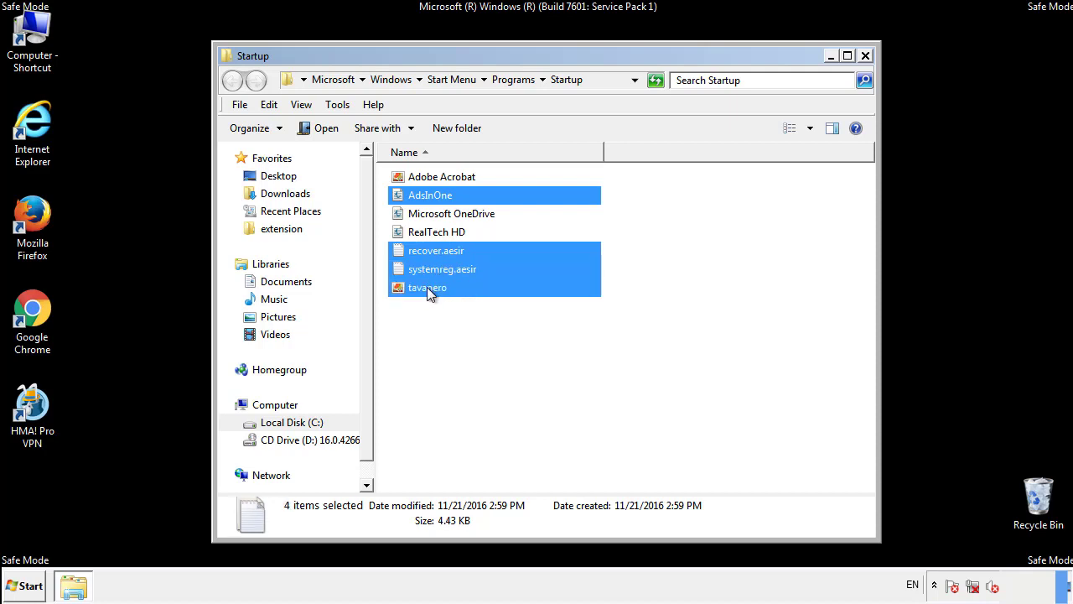
{"action": "right_click", "coordinate": [424, 288]}
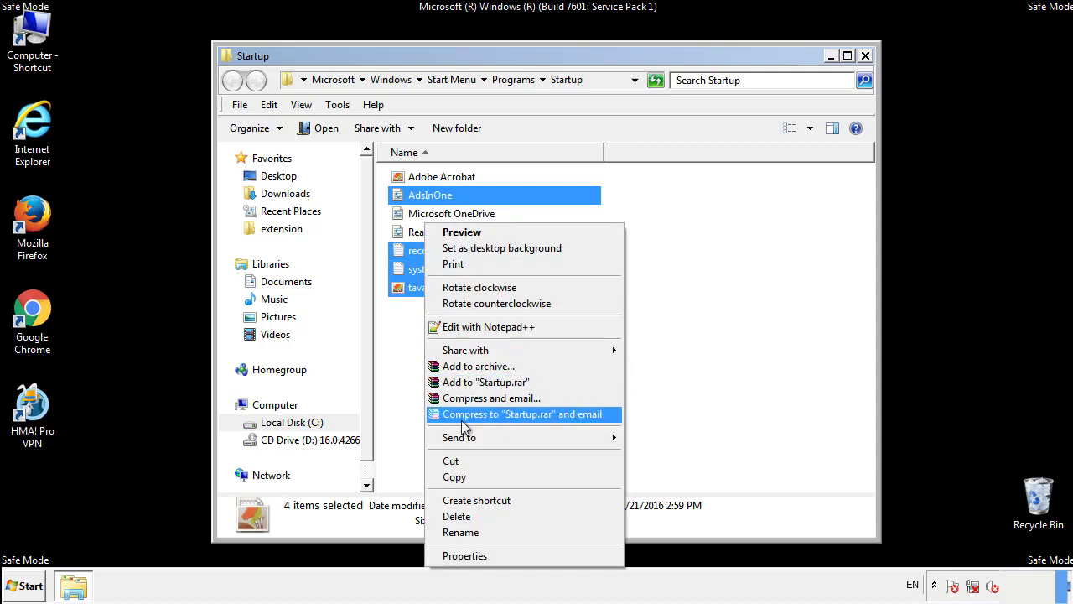
{"action": "left_click", "coordinate": [457, 515]}
{"action": "left_click", "coordinate": [600, 305]}
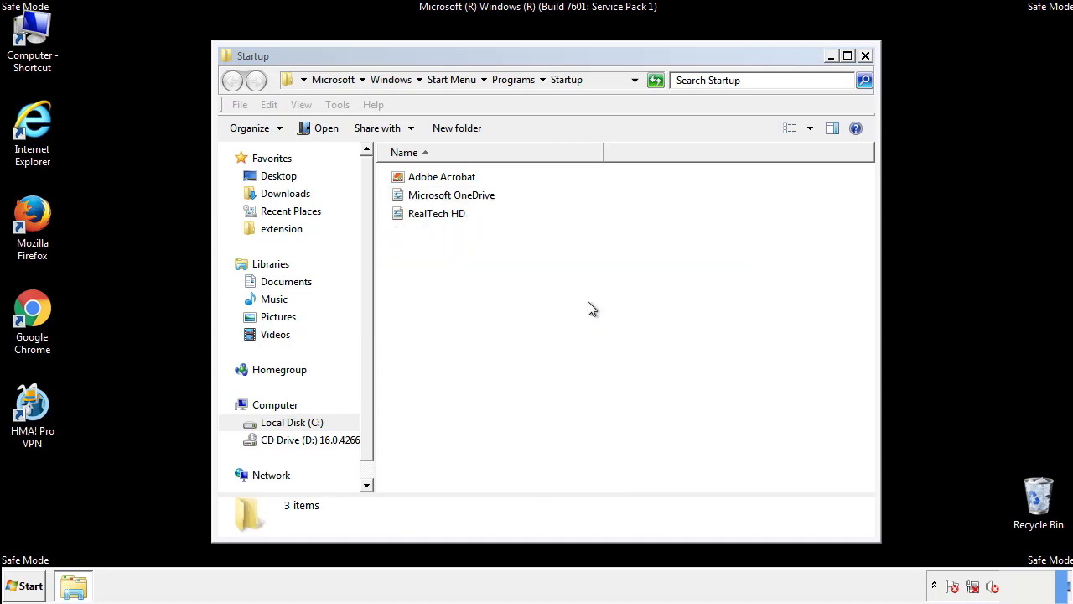
- Close the Startup folder window and launch the Registry Editor by searching for regedit
{"action": "left_click", "coordinate": [865, 56]}
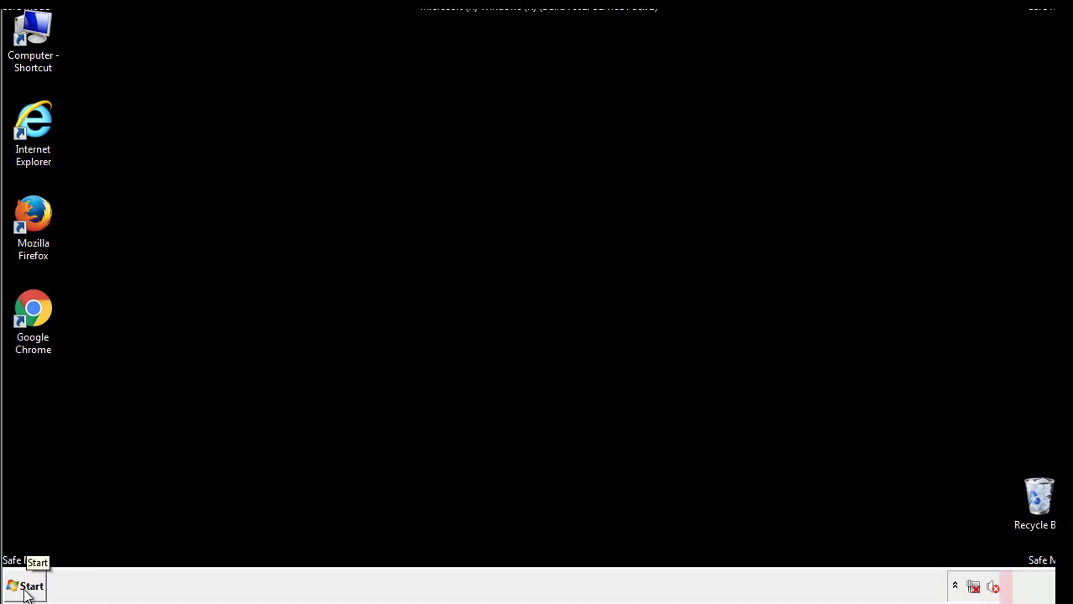
{"action": "left_click", "coordinate": [26, 587]}
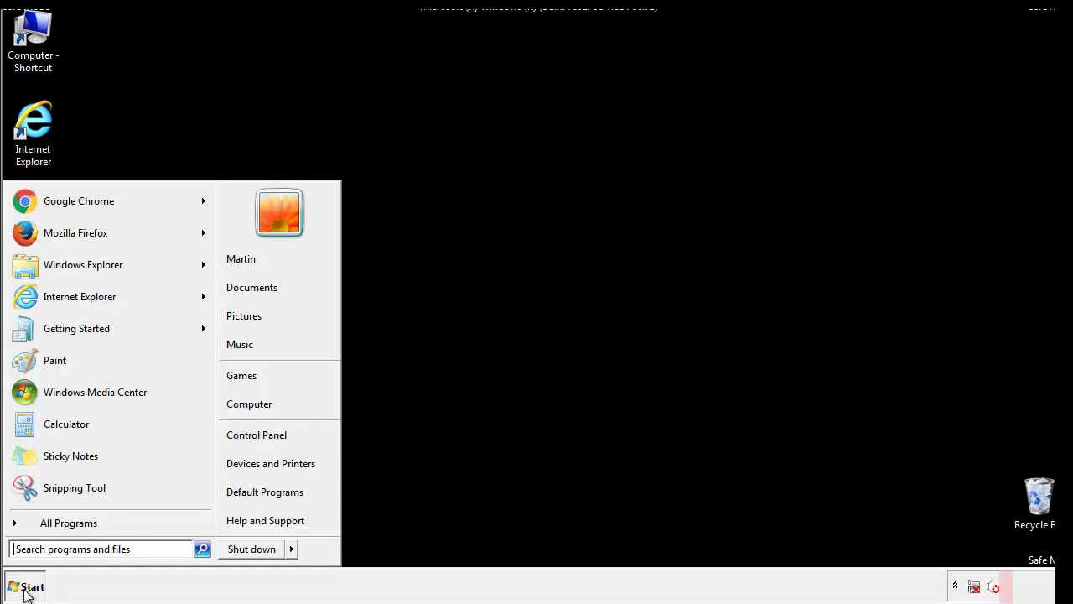
{"action": "left_click", "coordinate": [77, 550]}
{"action": "type", "text": "regedit"}
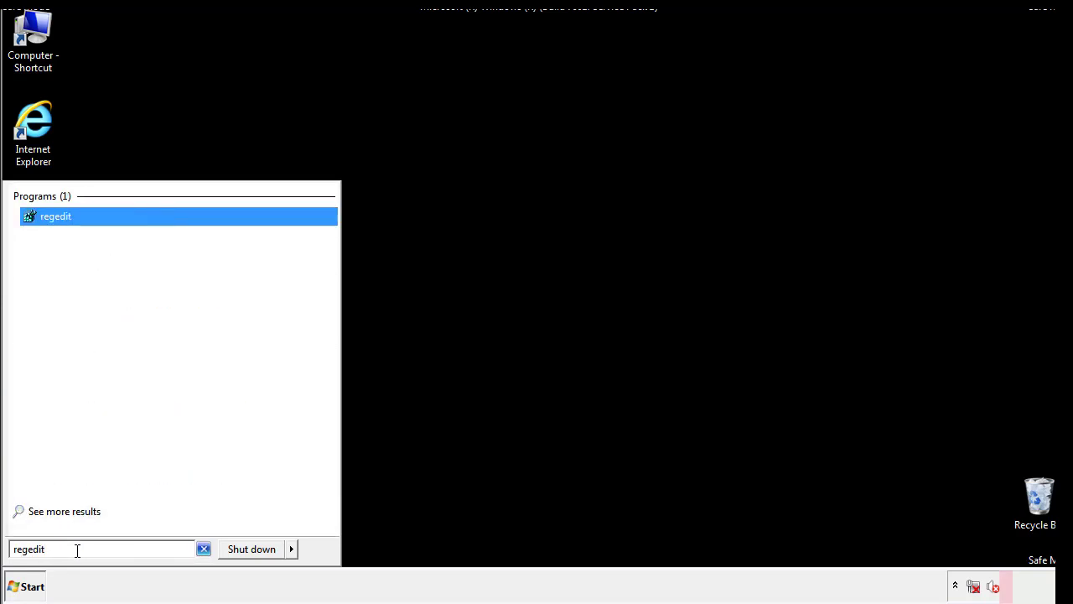
{"action": "key", "text": "Return"}
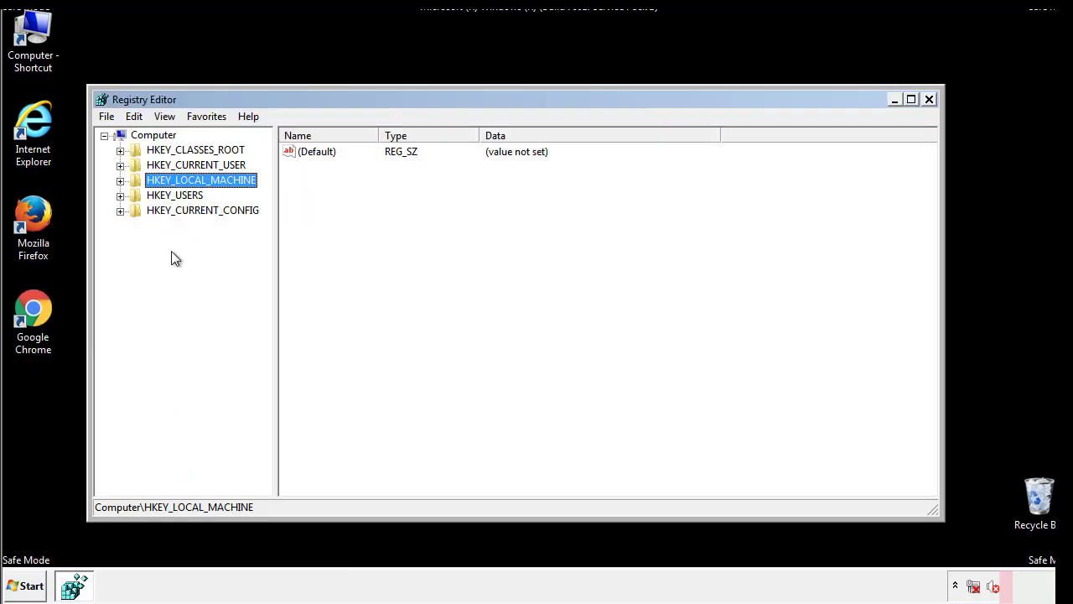
- Open the Run key under HKEY_LOCAL_MACHINE\SOFTWARE\Microsoft\Windows\CurrentVersion in the registry tree
{"action": "left_click", "coordinate": [120, 181]}
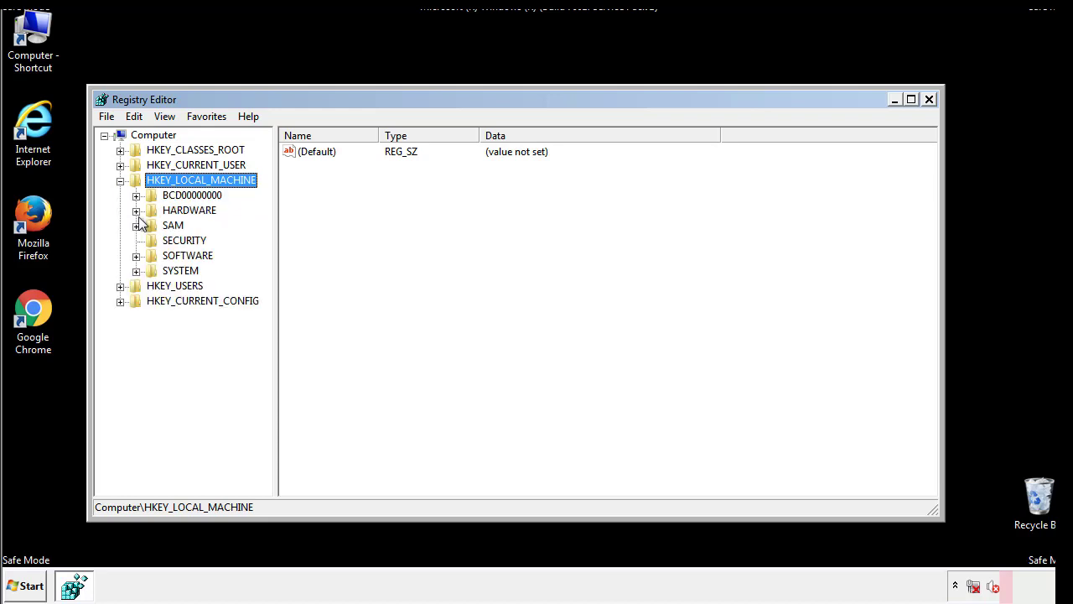
{"action": "left_click", "coordinate": [136, 256]}
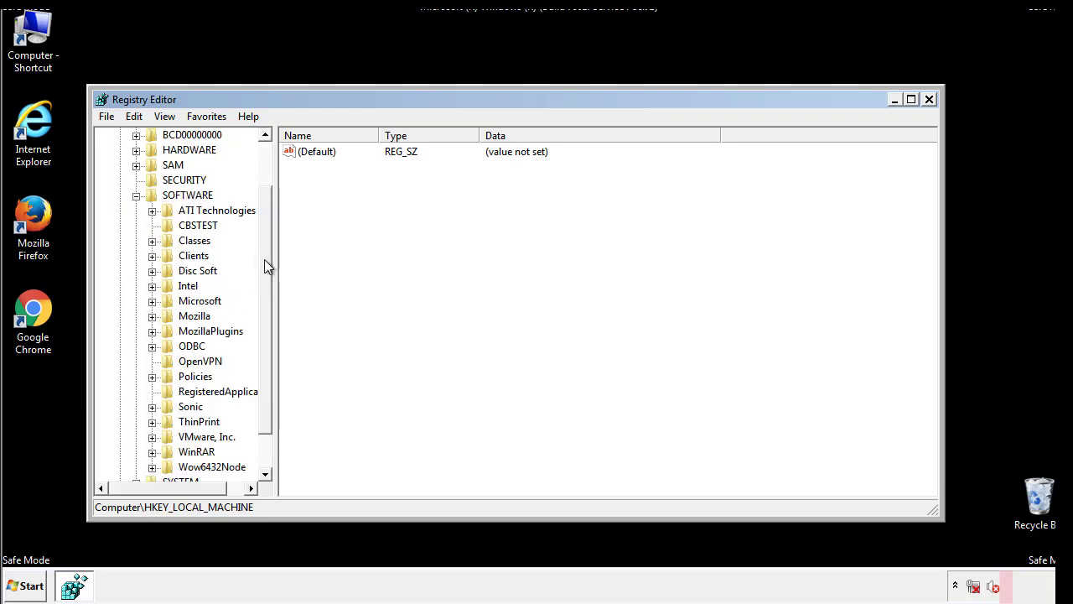
{"action": "left_click_drag", "start_coordinate": [264, 247], "coordinate": [266, 277]}
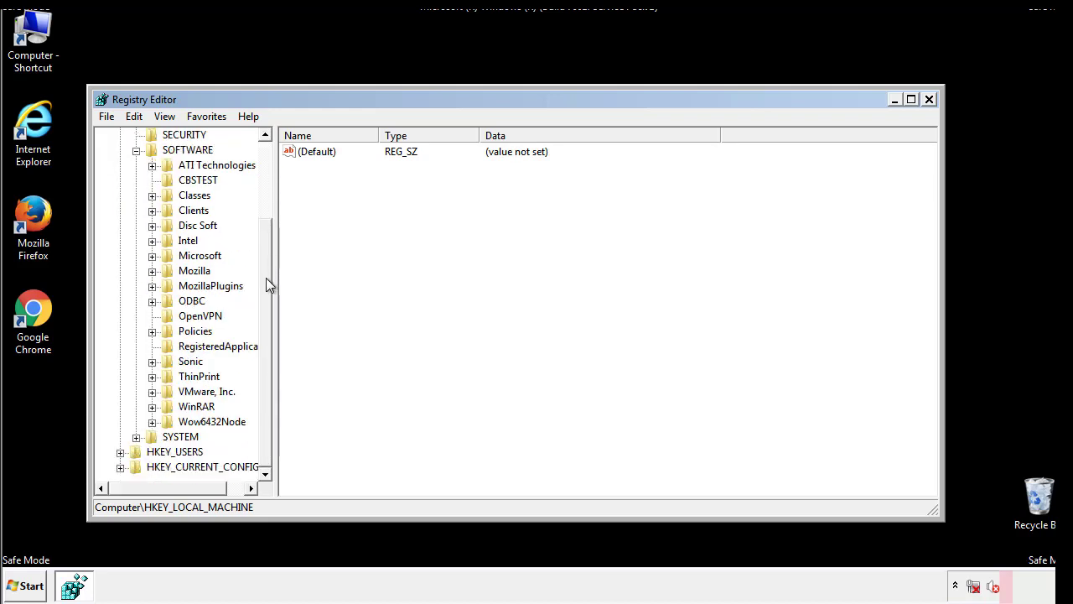
{"action": "left_click", "coordinate": [152, 256]}
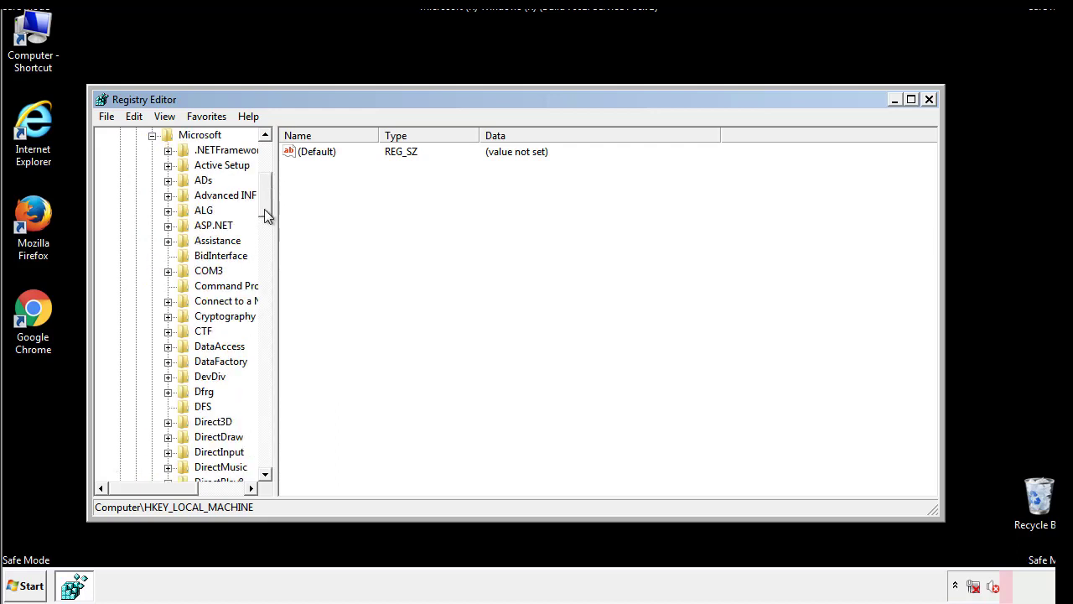
{"action": "left_click_drag", "start_coordinate": [264, 208], "coordinate": [266, 426]}
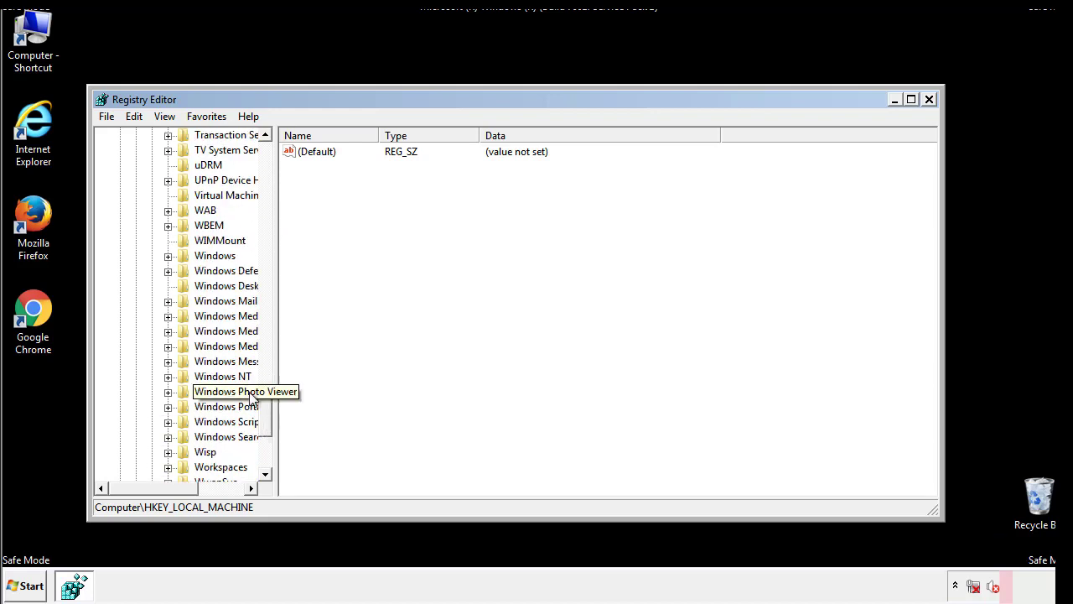
{"action": "left_click", "coordinate": [168, 257]}
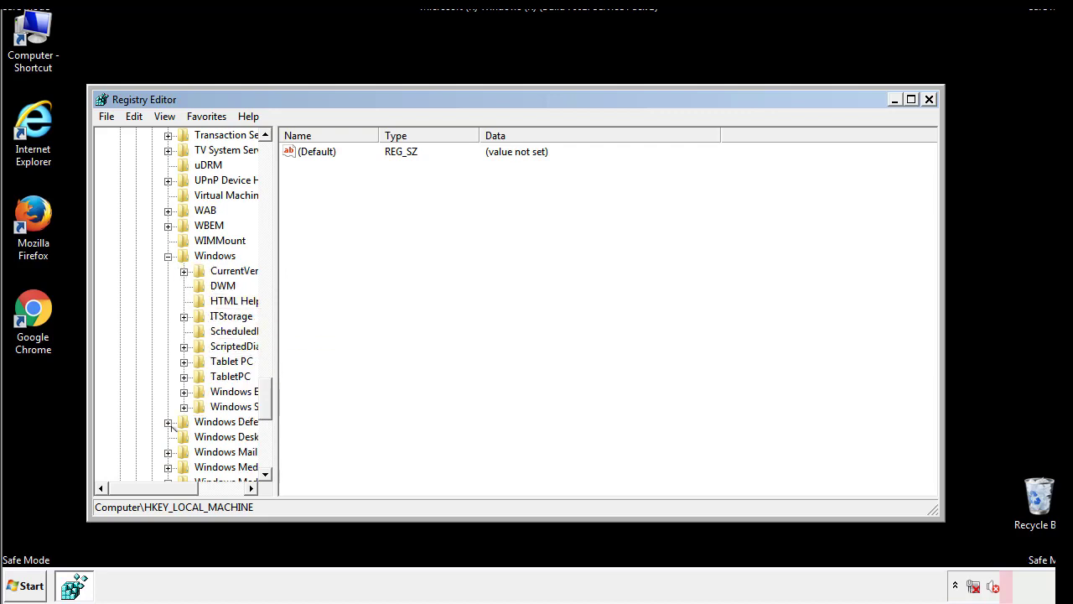
{"action": "left_click_drag", "start_coordinate": [147, 488], "coordinate": [172, 492]}
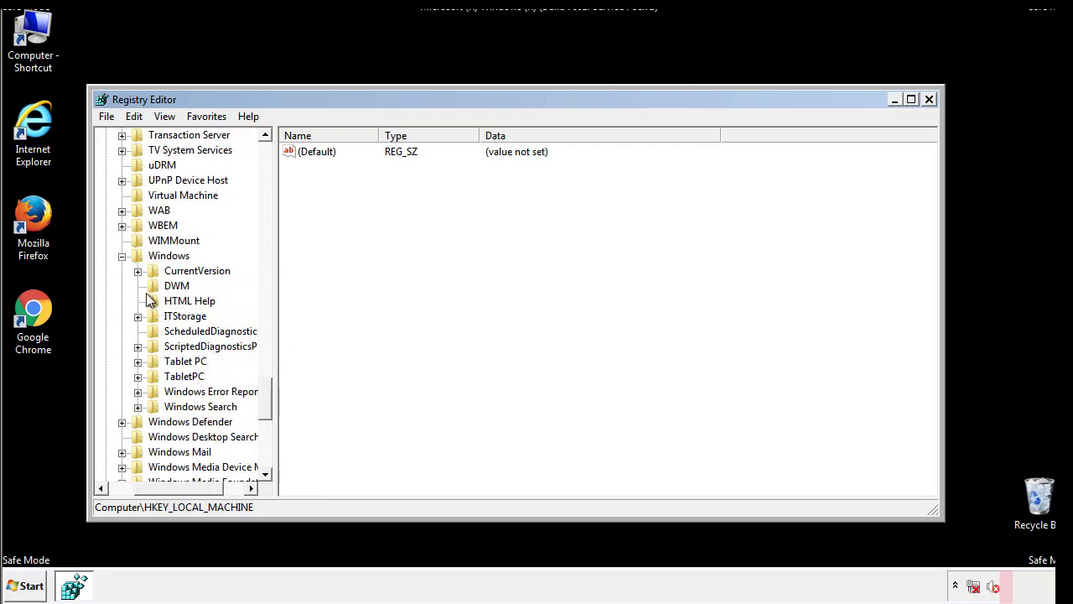
{"action": "left_click", "coordinate": [138, 272]}
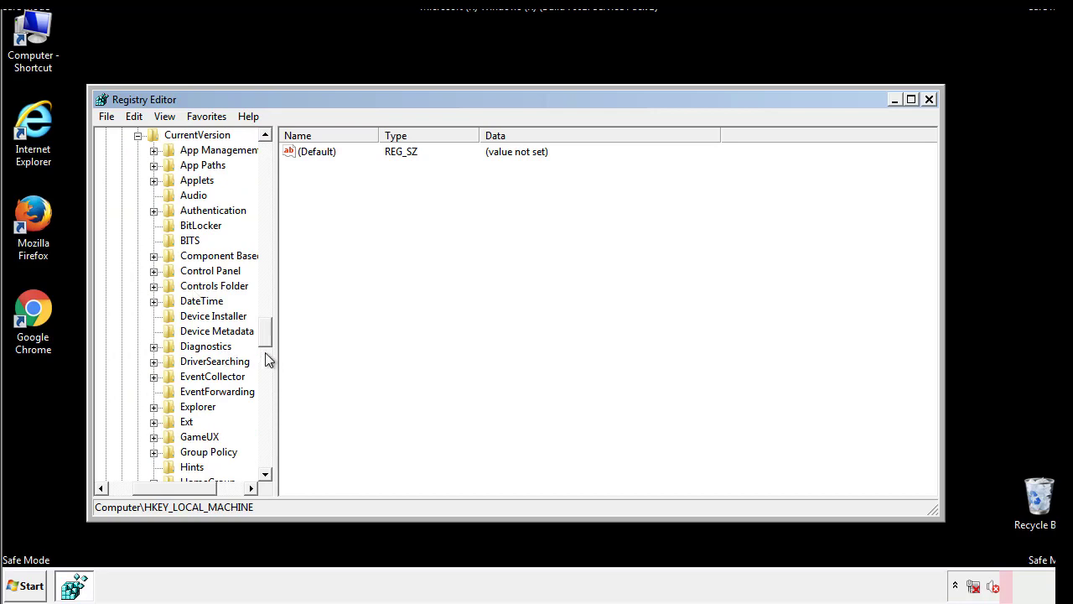
{"action": "left_click_drag", "start_coordinate": [269, 335], "coordinate": [265, 383]}
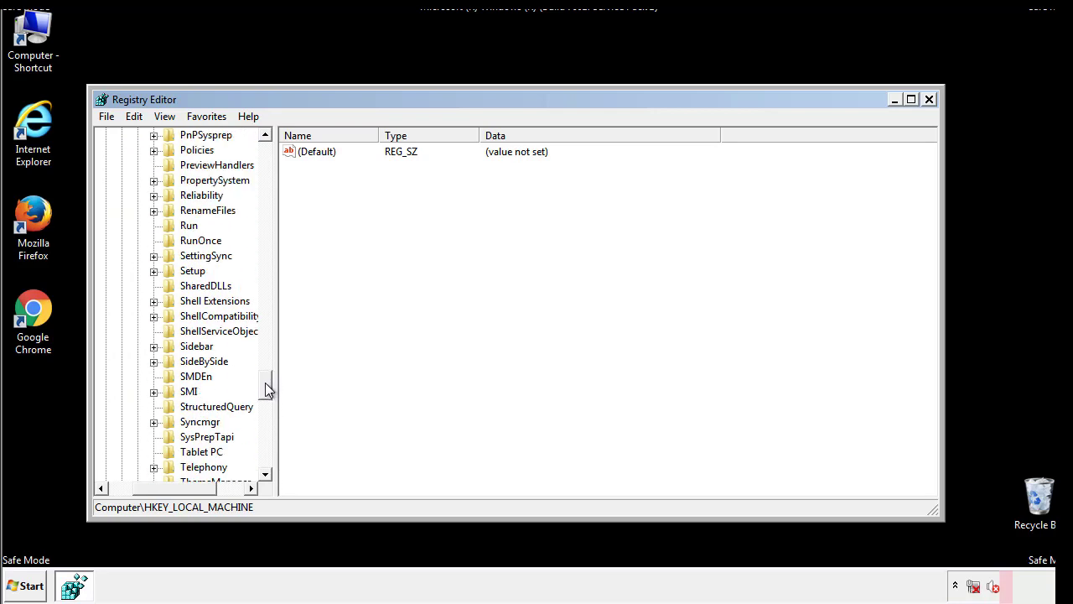
{"action": "left_click", "coordinate": [187, 225]}
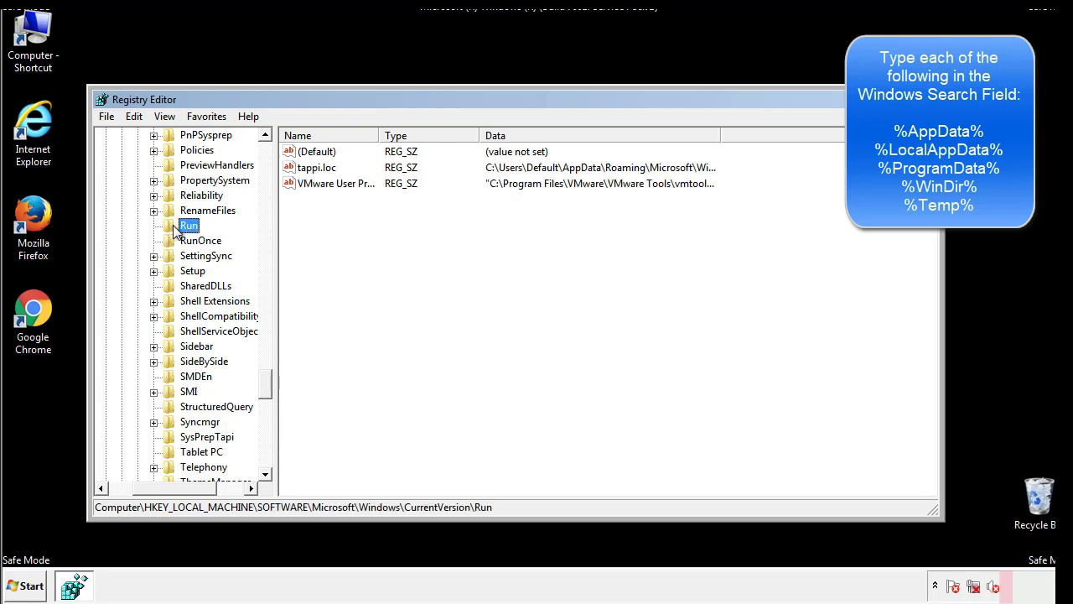
- Delete the tappi.loc value from the HKEY_LOCAL_MACHINE Run key and accept the deletion
{"action": "right_click", "coordinate": [311, 169]}
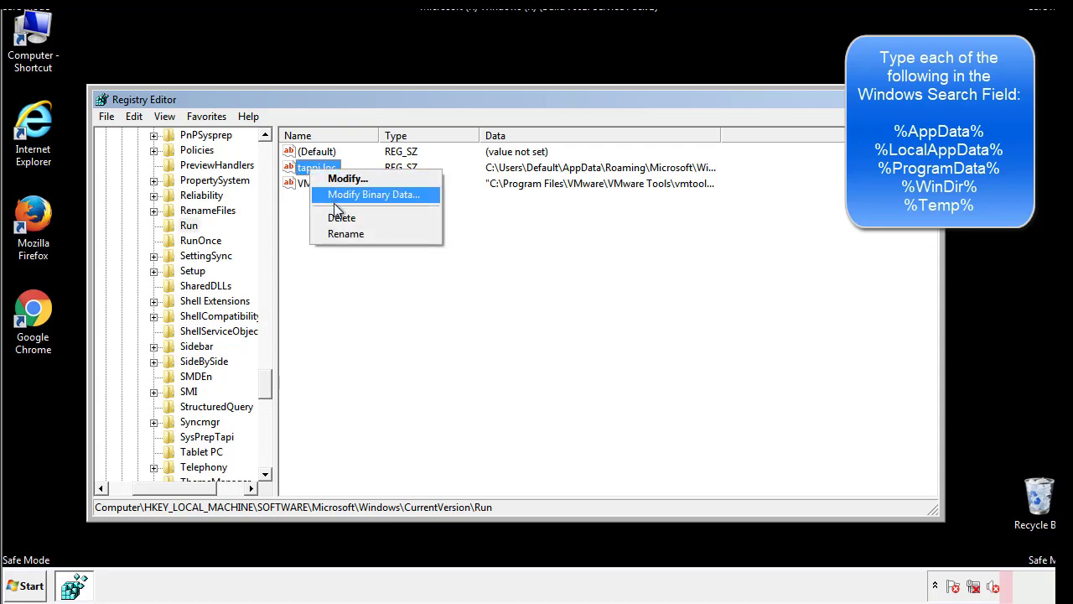
{"action": "left_click", "coordinate": [336, 216]}
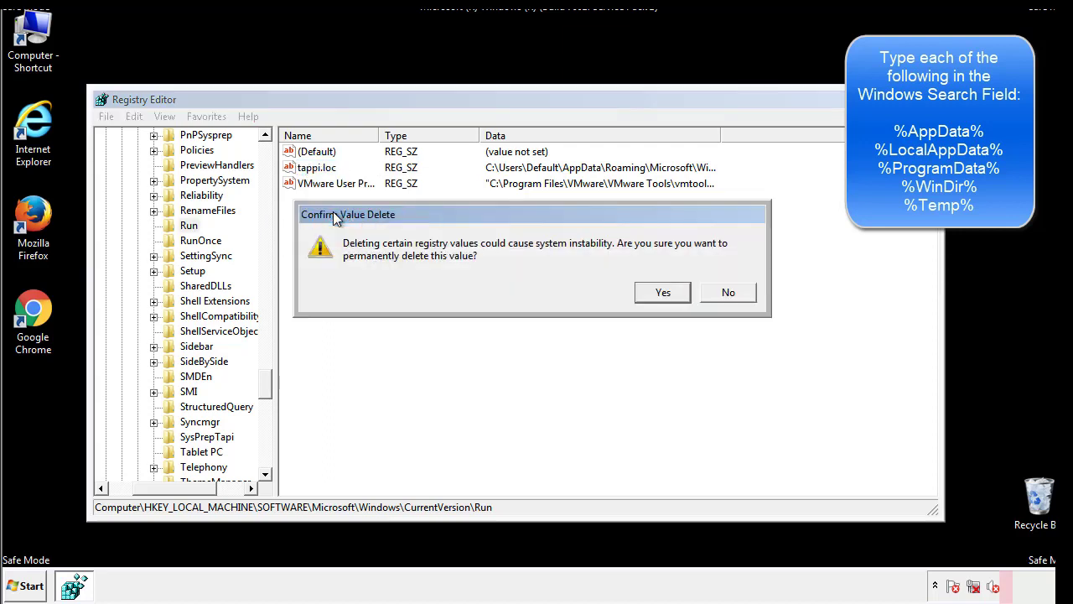
{"action": "left_click", "coordinate": [654, 294]}
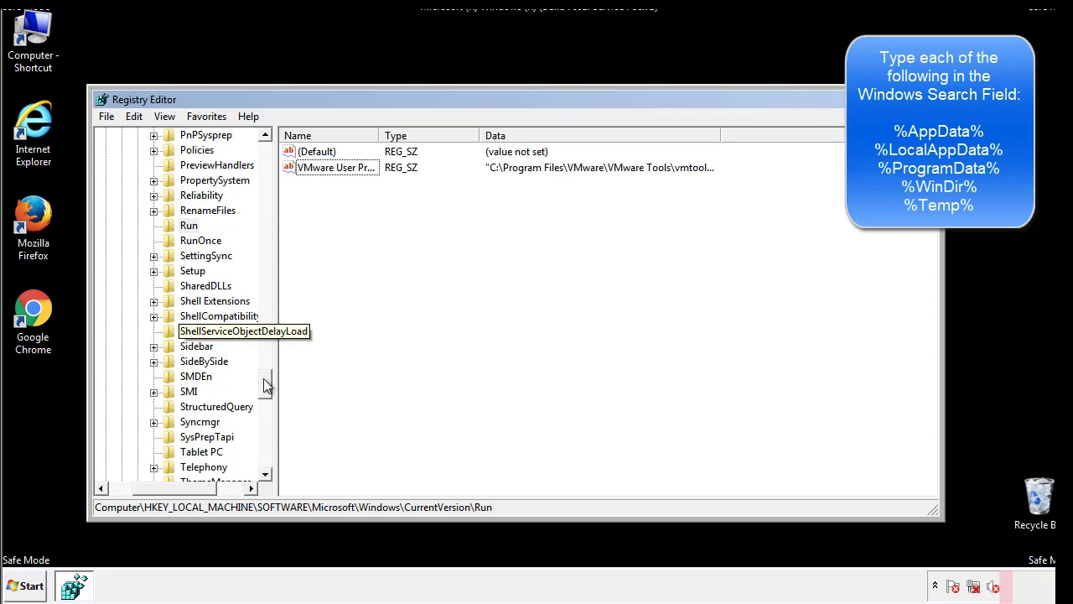
- Go back to the start of the registry tree, collapse HKEY_LOCAL_MACHINE and expand HKEY_CURRENT_USER
{"action": "left_click_drag", "start_coordinate": [263, 380], "coordinate": [262, 458]}
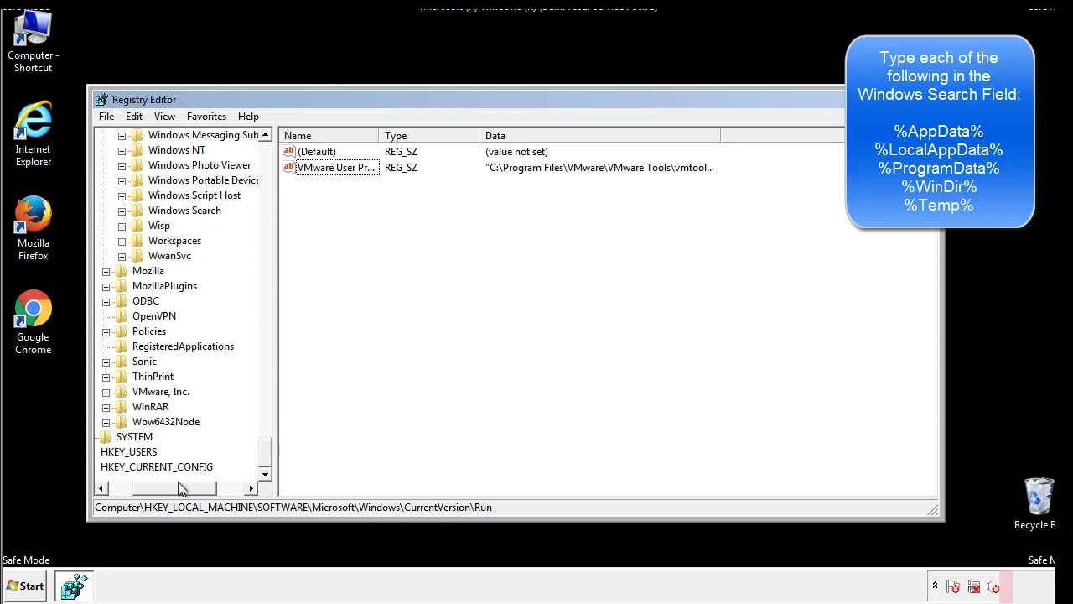
{"action": "left_click_drag", "start_coordinate": [178, 487], "coordinate": [145, 496]}
{"action": "left_click_drag", "start_coordinate": [263, 453], "coordinate": [274, 160]}
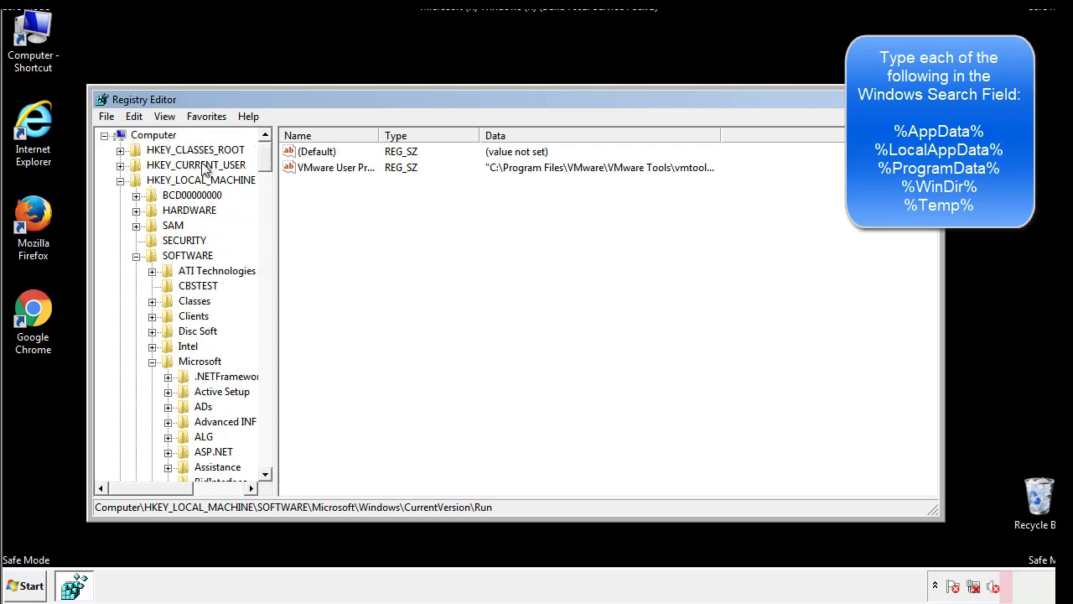
{"action": "left_click", "coordinate": [120, 180]}
{"action": "left_click", "coordinate": [120, 166]}
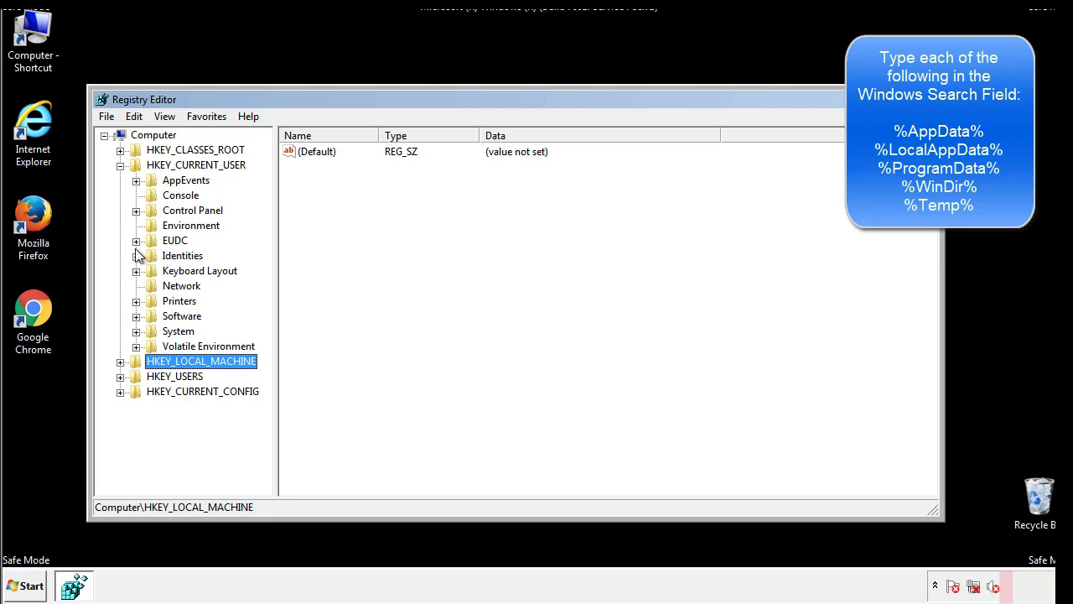
- Open the Run key under HKEY_CURRENT_USER\Software\Microsoft\Windows\CurrentVersion and check its values for suspicious entries
{"action": "left_click", "coordinate": [136, 316]}
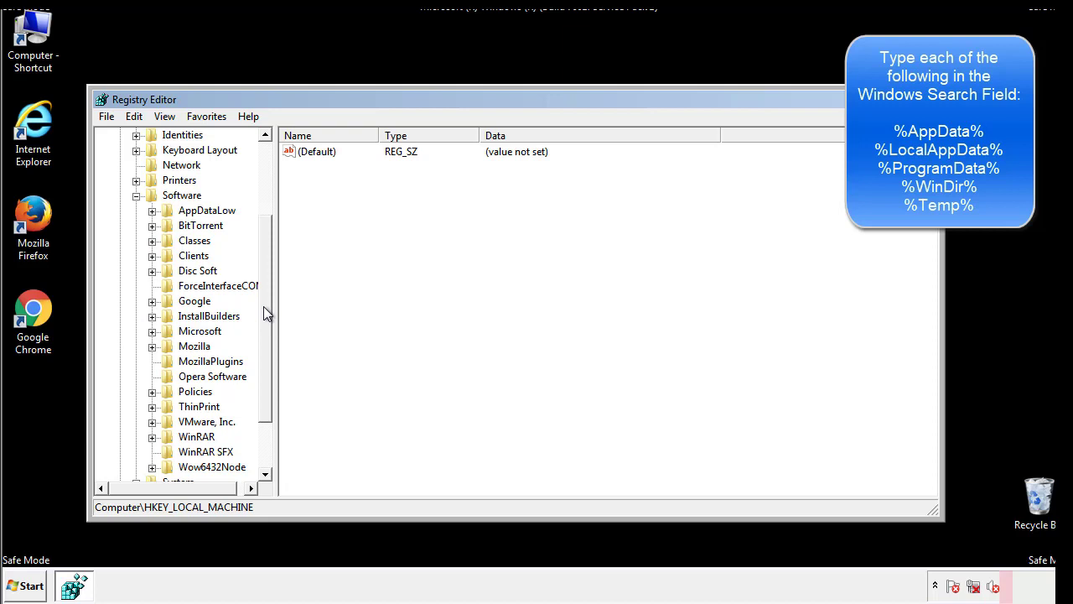
{"action": "scroll", "coordinate": [263, 306], "scroll_direction": "down", "scroll_amount": 1}
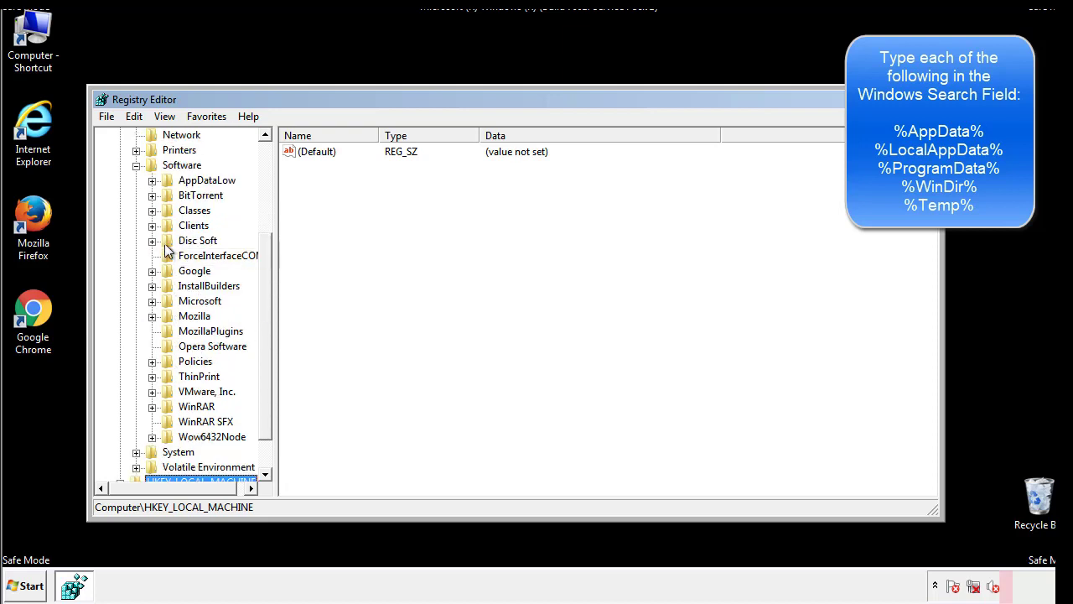
{"action": "left_click", "coordinate": [152, 302]}
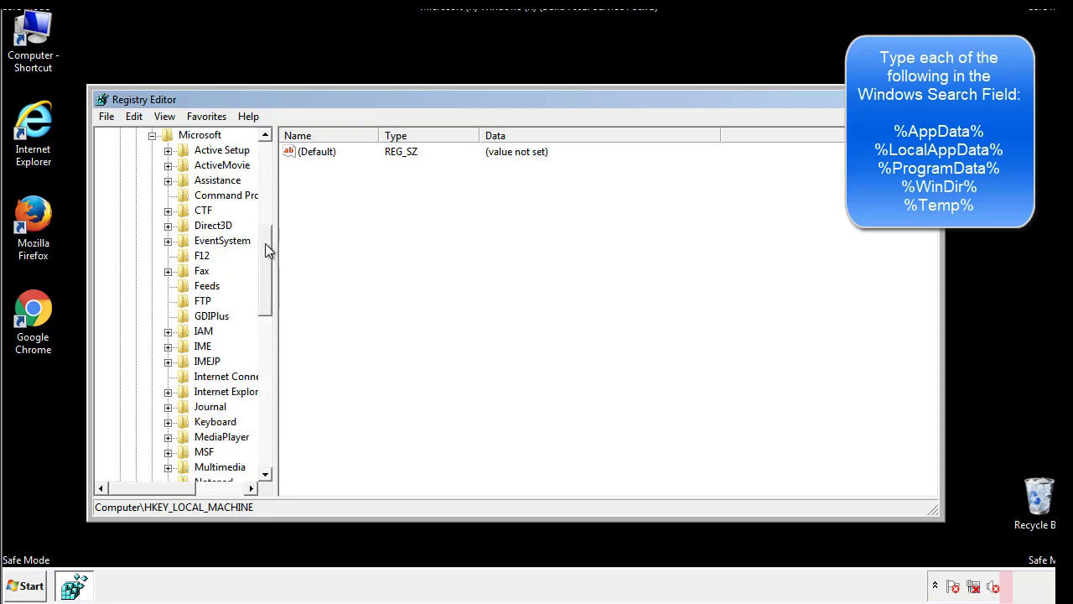
{"action": "left_click_drag", "start_coordinate": [265, 243], "coordinate": [265, 349]}
{"action": "left_click", "coordinate": [167, 286]}
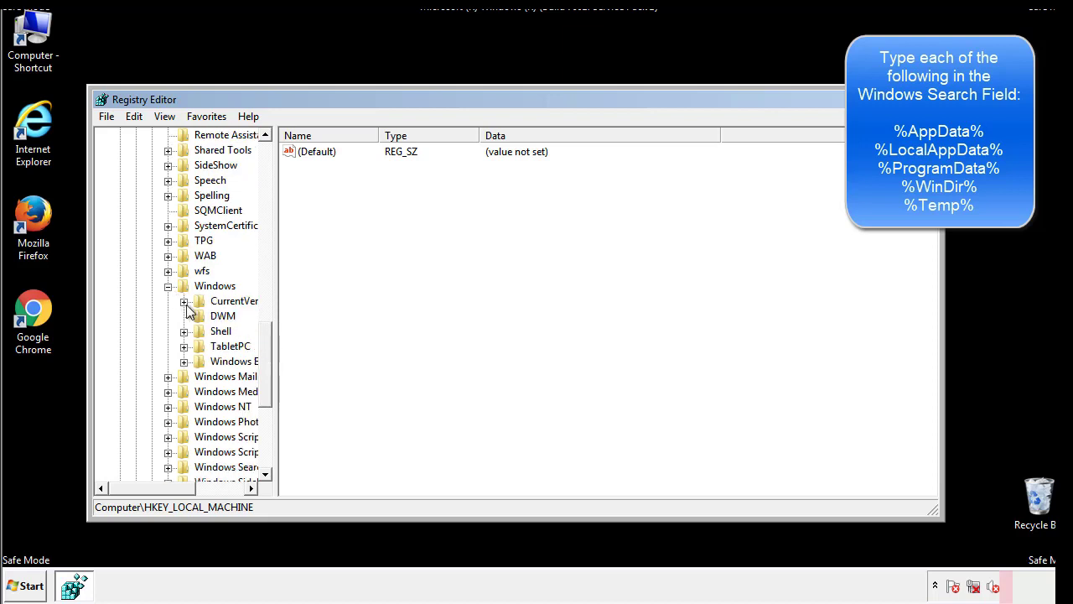
{"action": "left_click", "coordinate": [185, 303]}
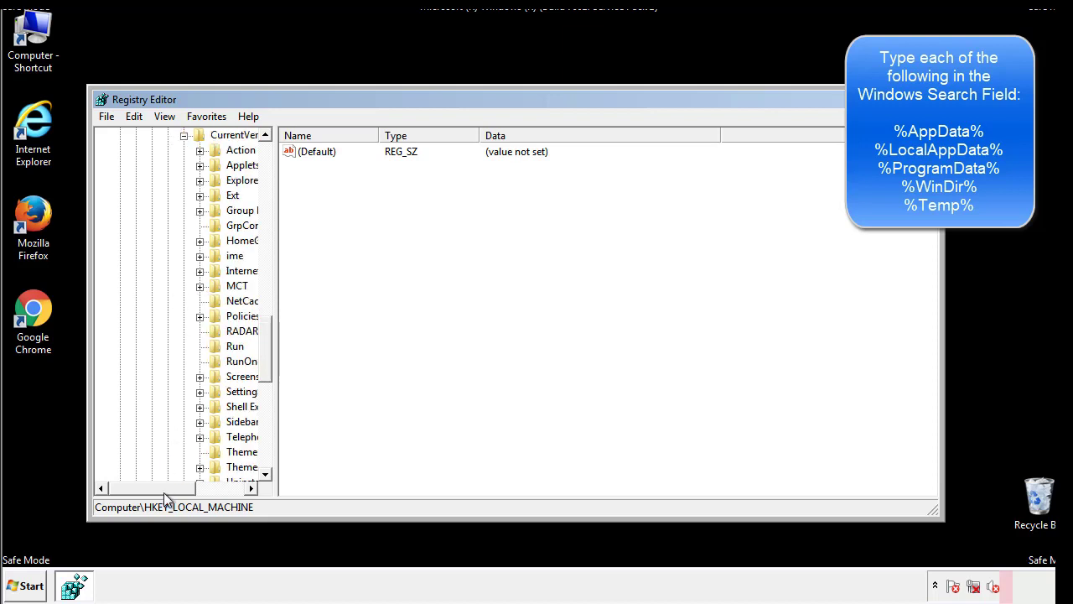
{"action": "left_click_drag", "start_coordinate": [164, 492], "coordinate": [190, 490]}
{"action": "left_click", "coordinate": [185, 344]}
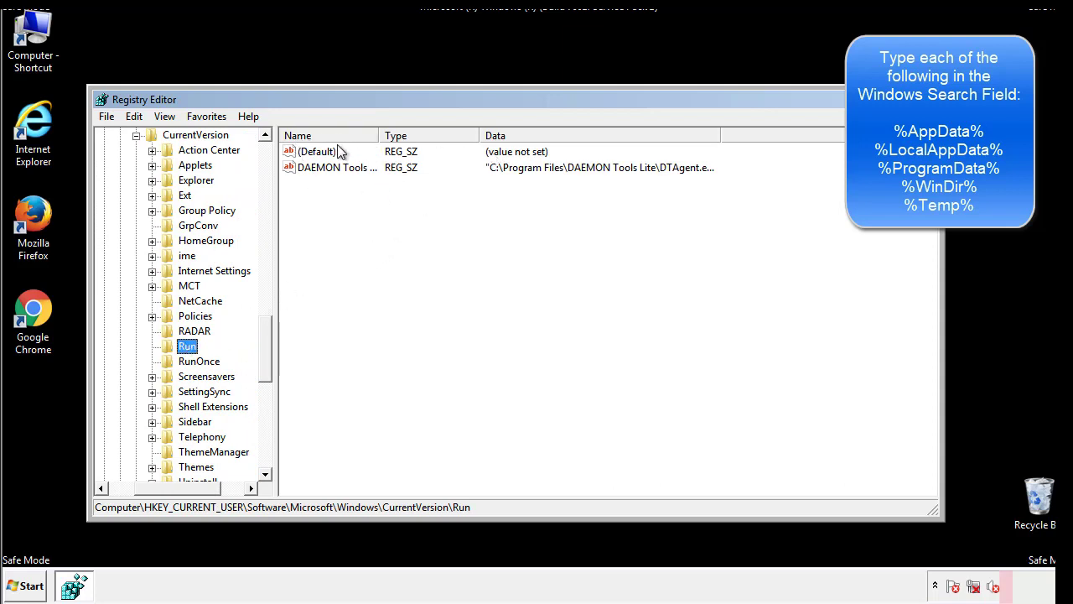
{"action": "left_click", "coordinate": [490, 198]}
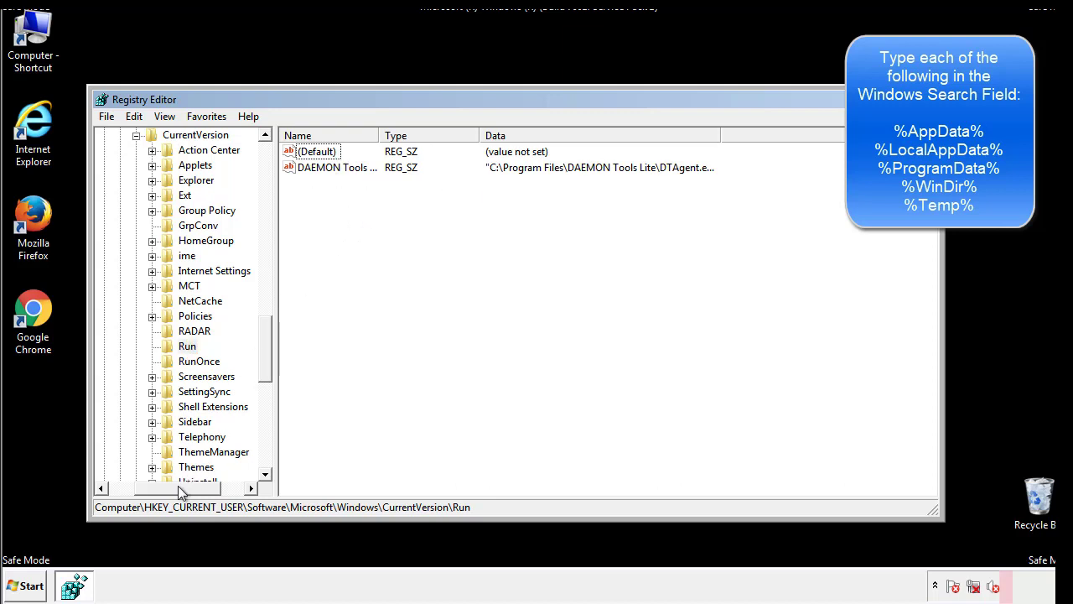
- Collapse the Windows key under HKEY_CURRENT_USER\Software\Microsoft and search the registry for %temp%
{"action": "left_click_drag", "start_coordinate": [177, 485], "coordinate": [156, 488]}
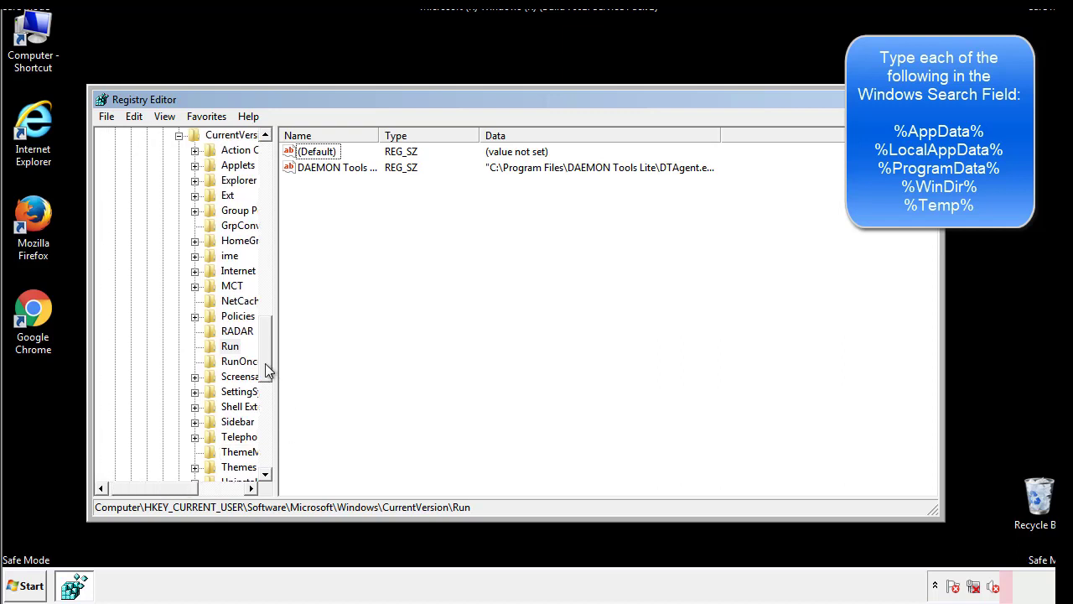
{"action": "left_click_drag", "start_coordinate": [267, 369], "coordinate": [268, 333]}
{"action": "left_click", "coordinate": [163, 392]}
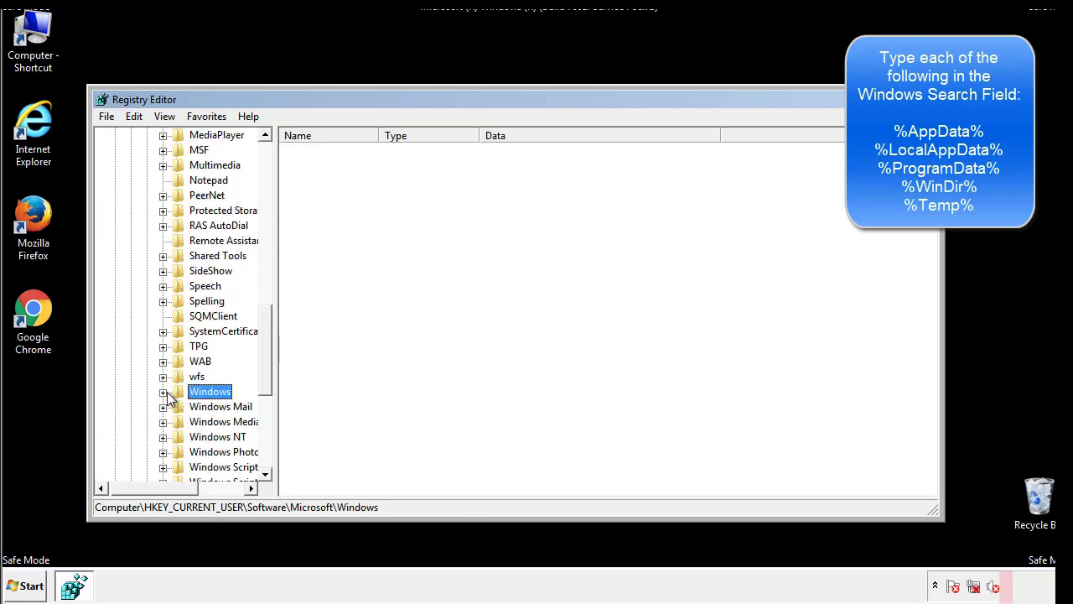
{"action": "left_click_drag", "start_coordinate": [272, 374], "coordinate": [270, 188]}
{"action": "left_click", "coordinate": [139, 118]}
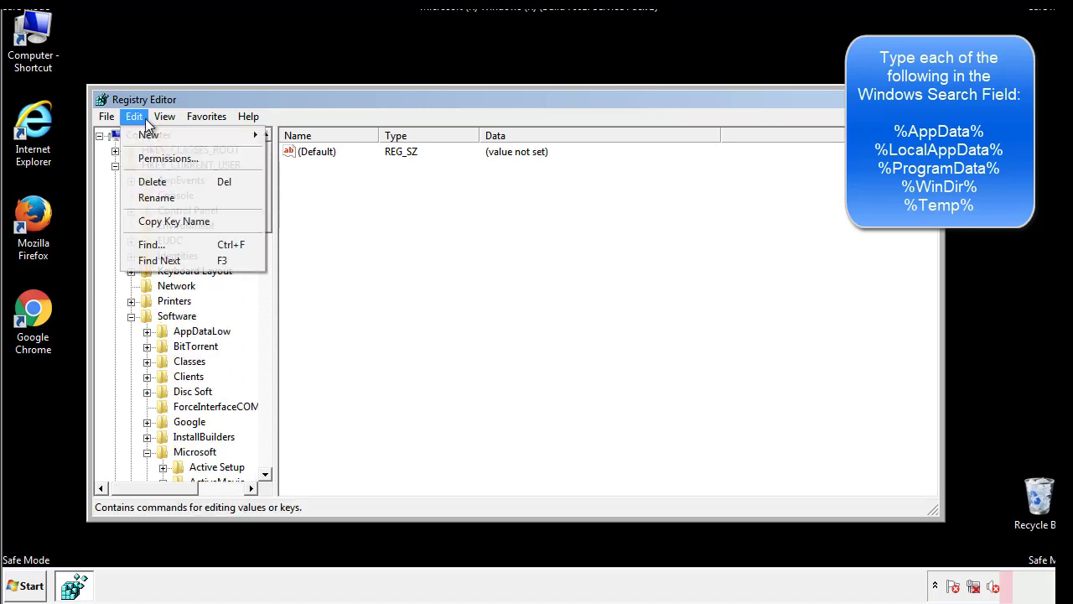
{"action": "left_click", "coordinate": [150, 244]}
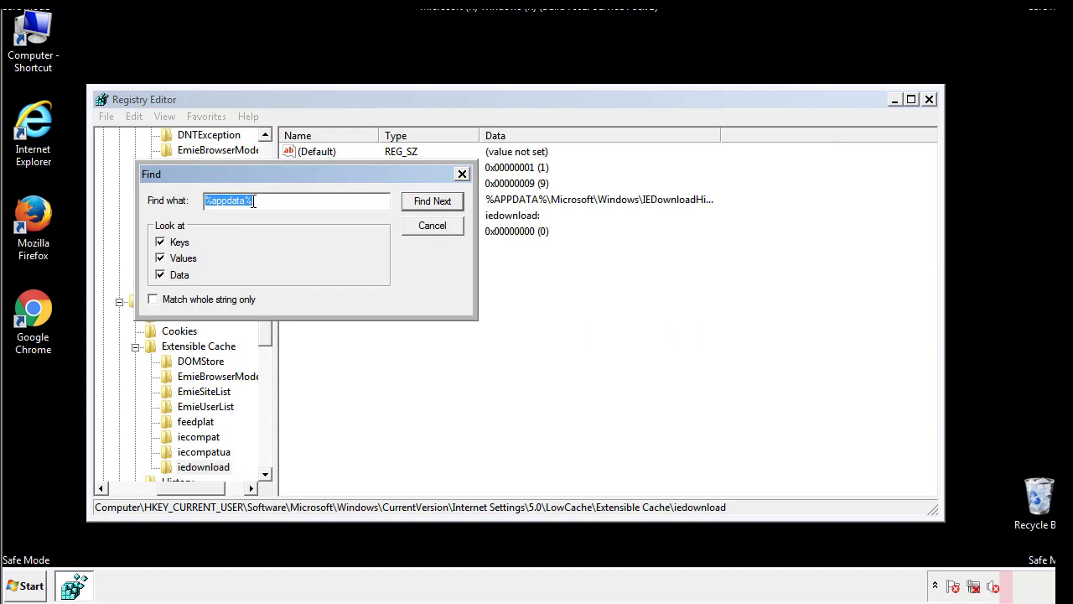
{"action": "type", "text": "%temp%"}
{"action": "key", "text": "Return"}
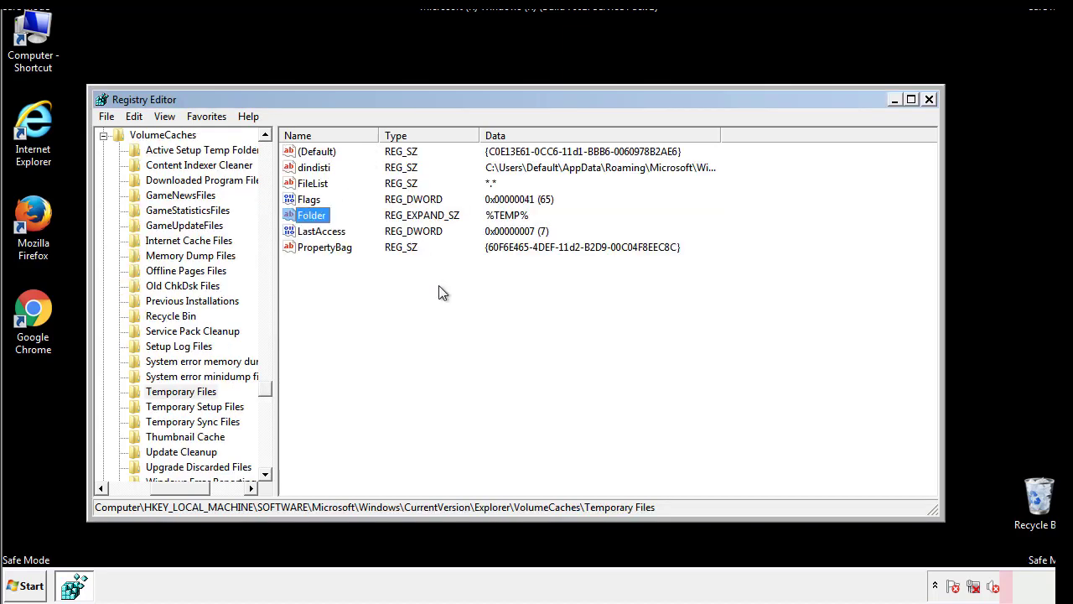
- Select all values of the Temporary Files key under VolumeCaches and permanently delete them
{"action": "left_click_drag", "start_coordinate": [344, 268], "coordinate": [303, 152]}
{"action": "right_click", "coordinate": [303, 151]}
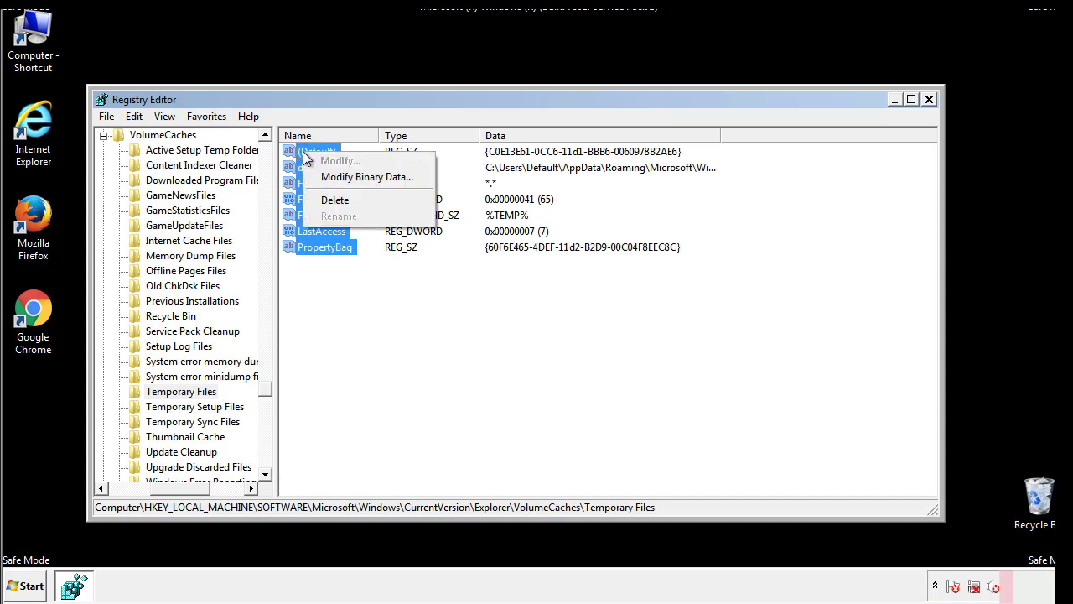
{"action": "left_click", "coordinate": [328, 204]}
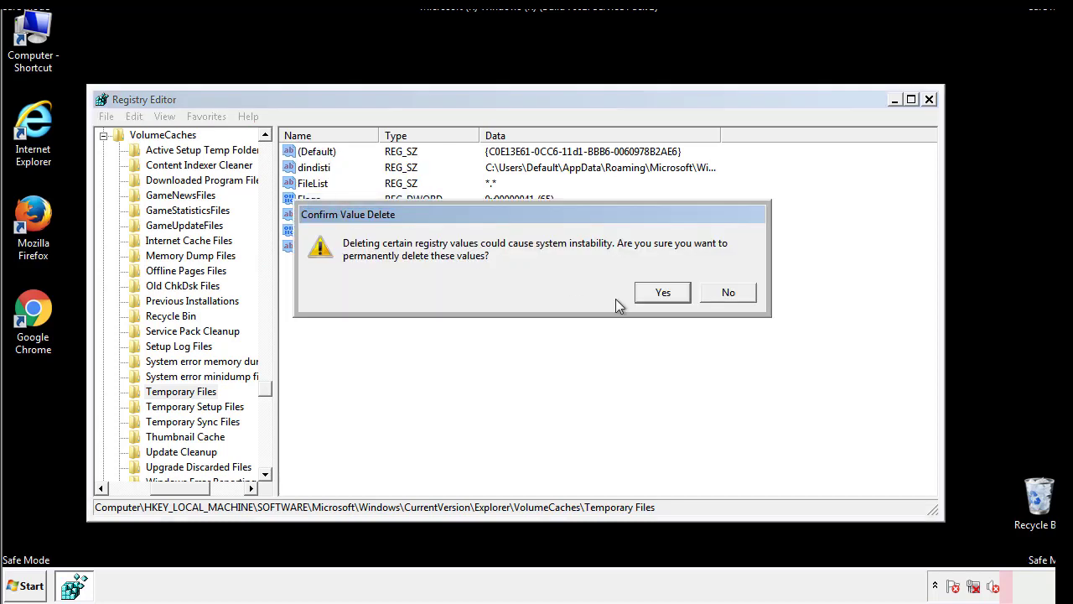
{"action": "left_click", "coordinate": [671, 293]}
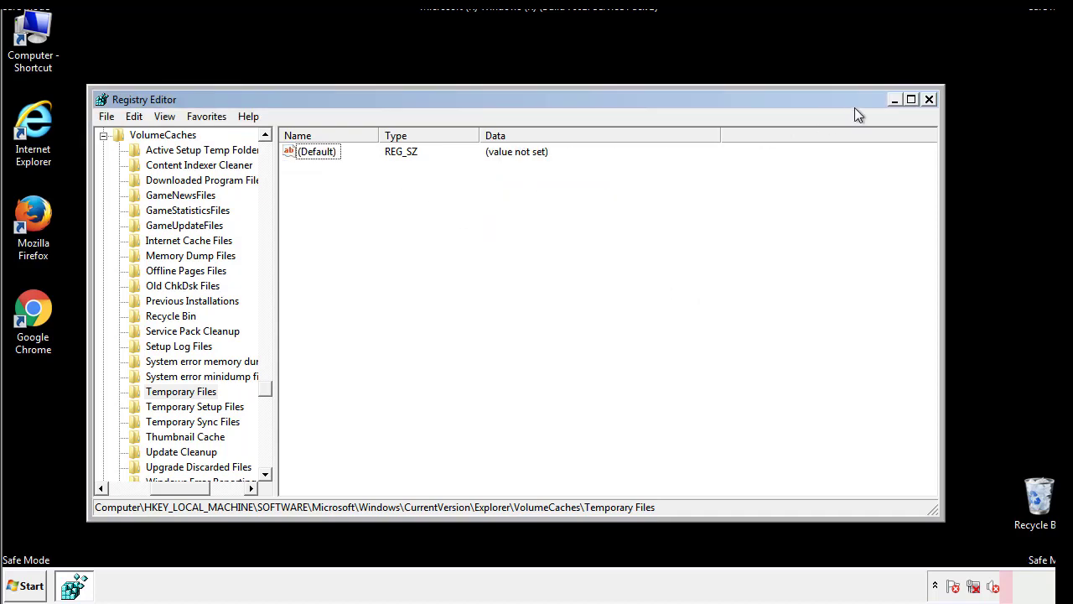
- Close the Registry Editor and launch System Configuration with msconfig
{"action": "left_click", "coordinate": [931, 101]}
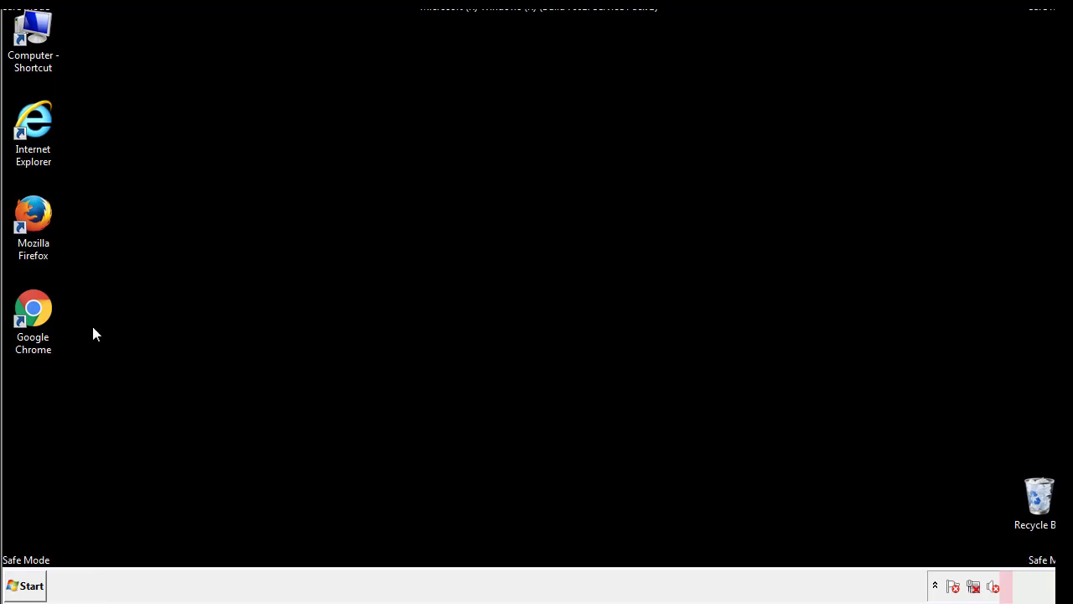
{"action": "left_click", "coordinate": [20, 590]}
{"action": "left_click", "coordinate": [58, 549]}
{"action": "type", "text": "ms"}
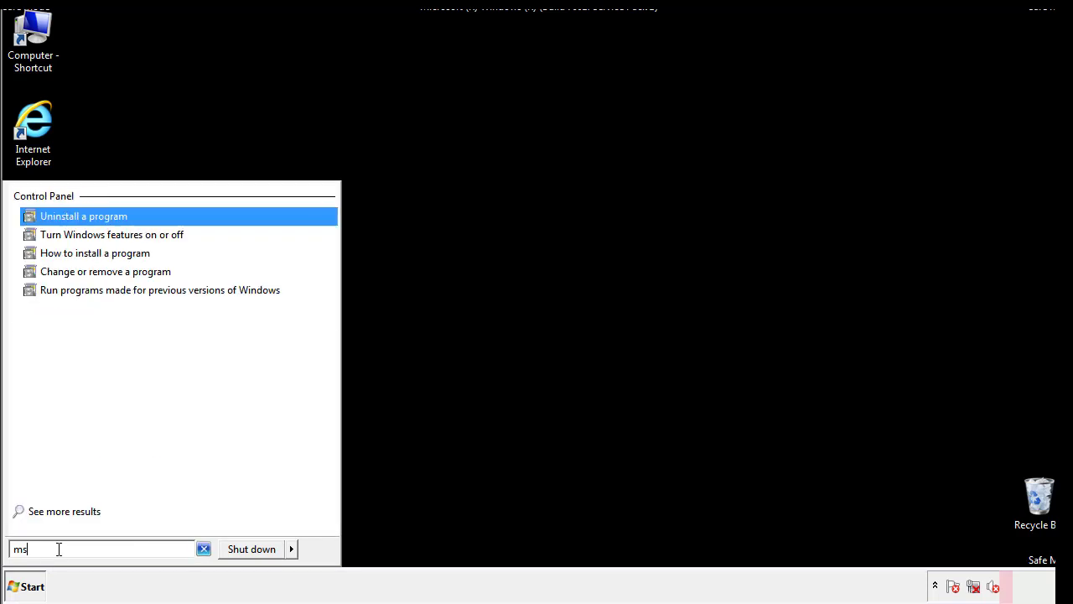
{"action": "type", "text": "conf"}
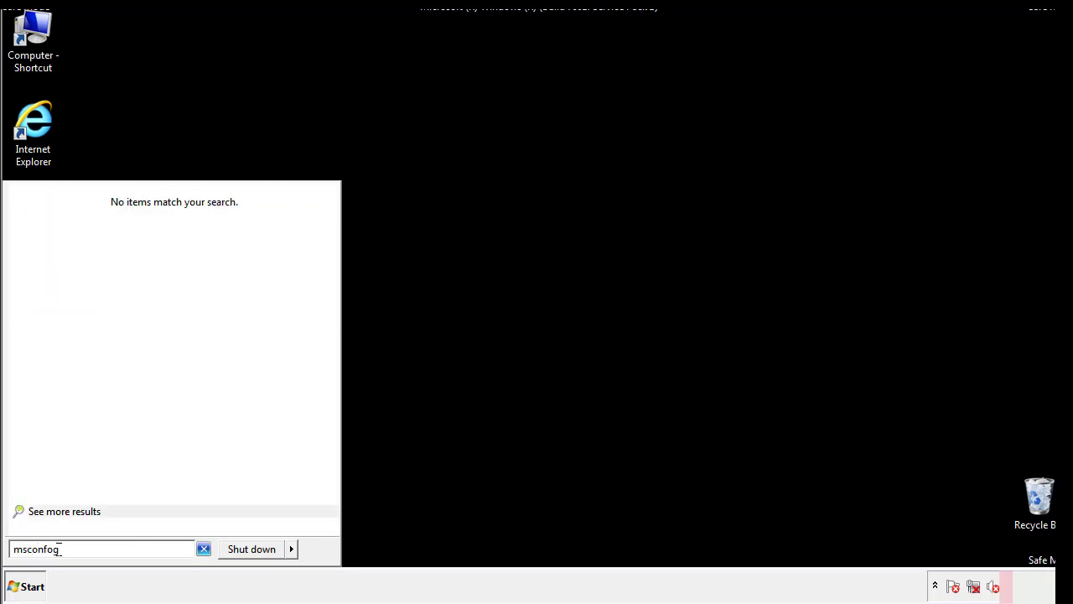
{"action": "type", "text": "ig"}
{"action": "key", "text": "Return"}
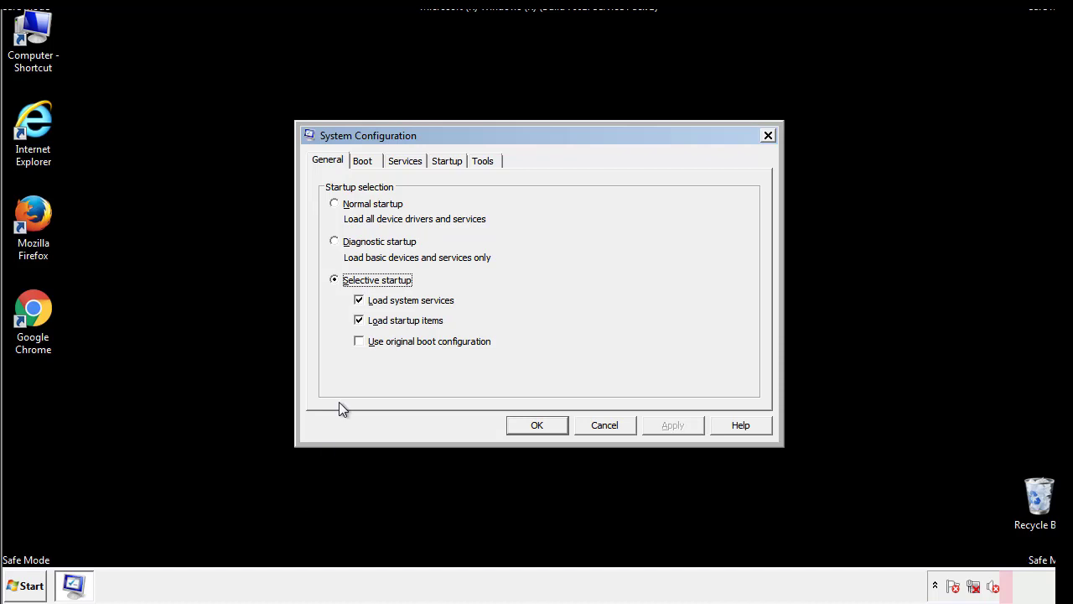
- Turn off the Safe boot option for Windows 7, apply the change and restart the computer
{"action": "left_click", "coordinate": [364, 161]}
{"action": "left_click", "coordinate": [339, 322]}
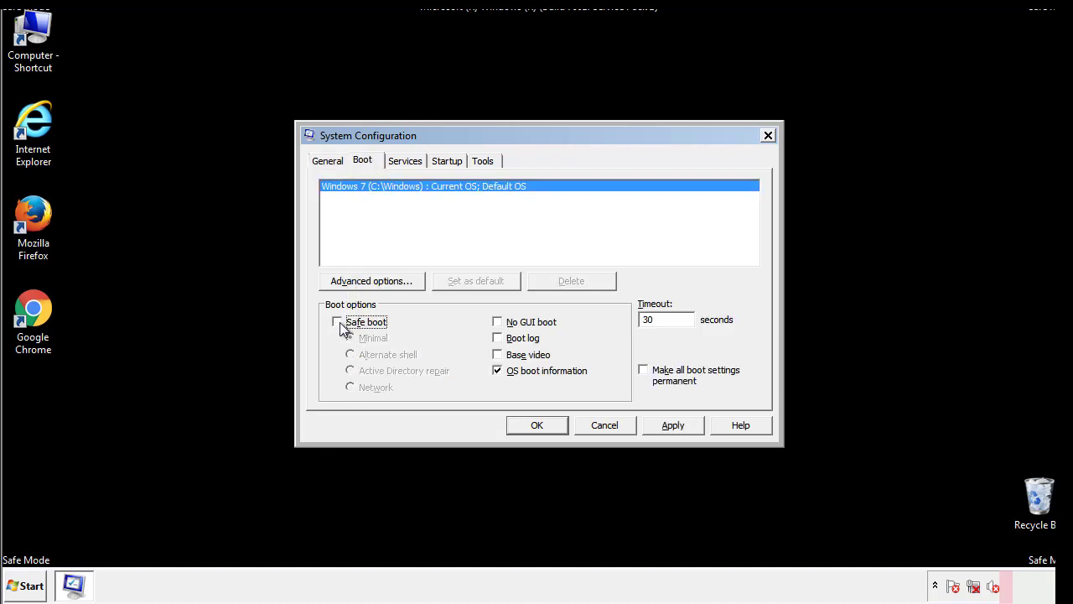
{"action": "left_click", "coordinate": [675, 426]}
{"action": "left_click", "coordinate": [555, 426]}
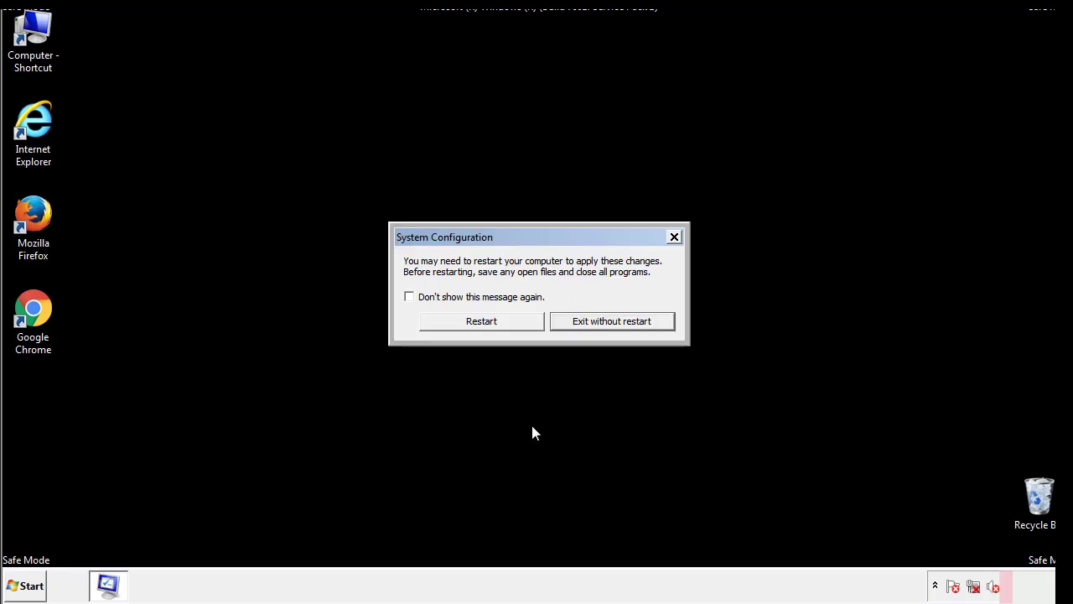
{"action": "left_click", "coordinate": [497, 327]}
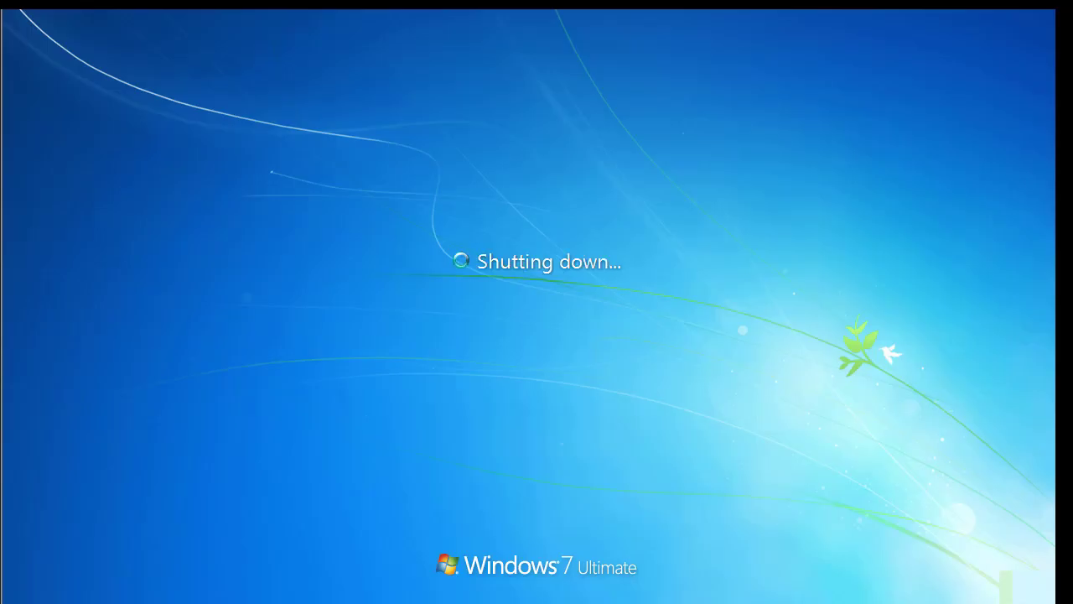